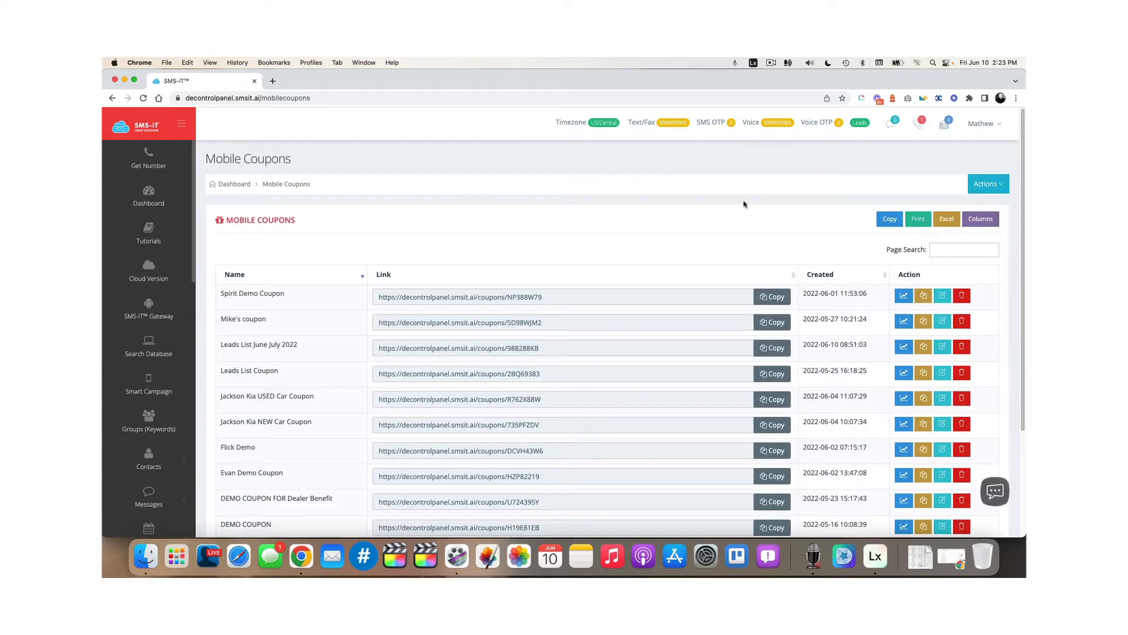
Choose Create Mobile Coupon from the Actions menu on the Mobile Coupons page
left_click(989, 185)
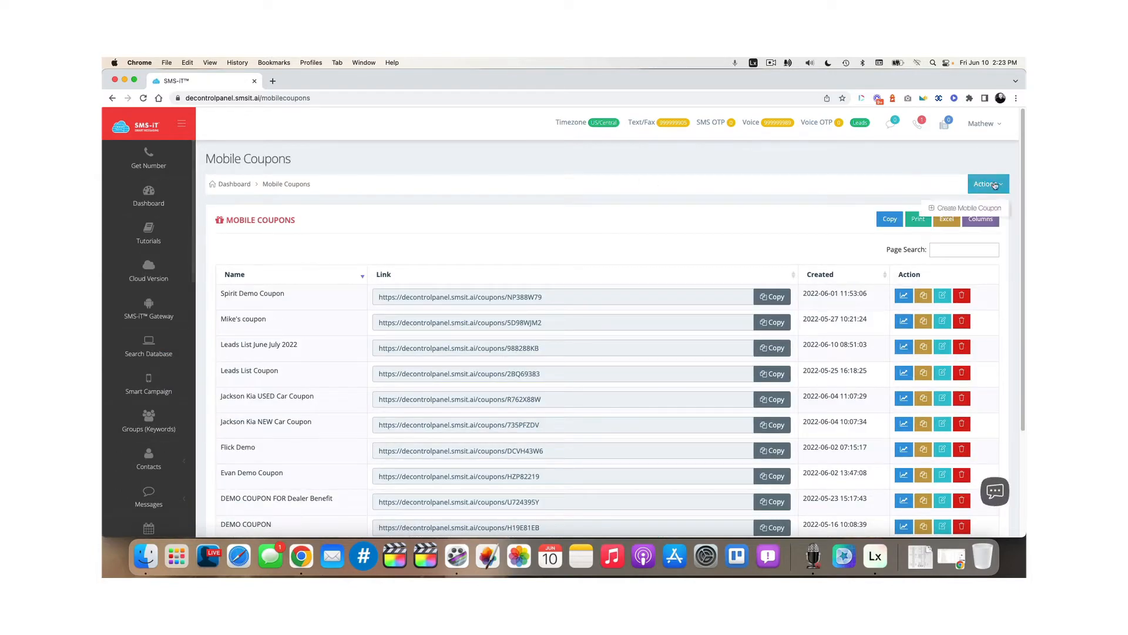
left_click(969, 208)
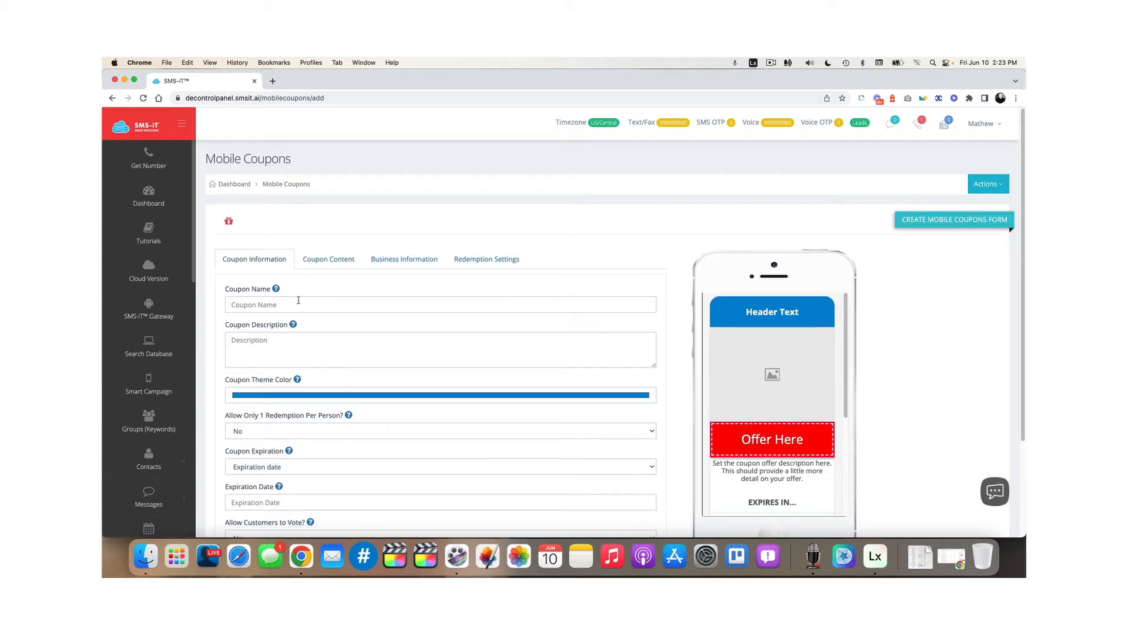
Enter the coupon name 'Tutorial Coupon' and description 'This is my demo tutorial coupon'
left_click(299, 300)
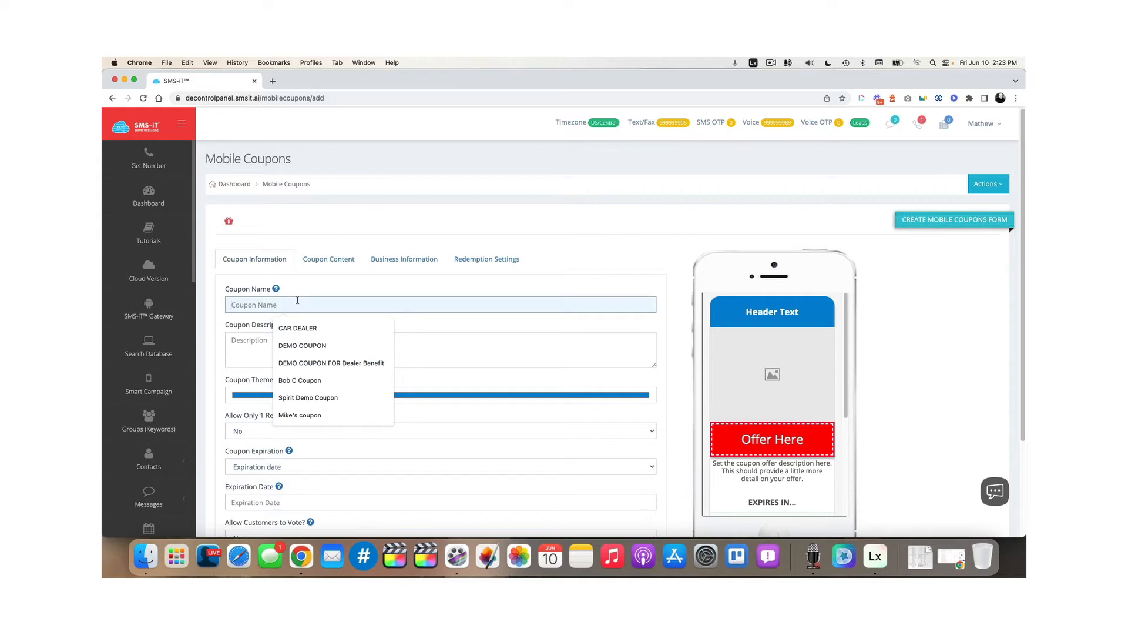
type("Tutorial Coupon")
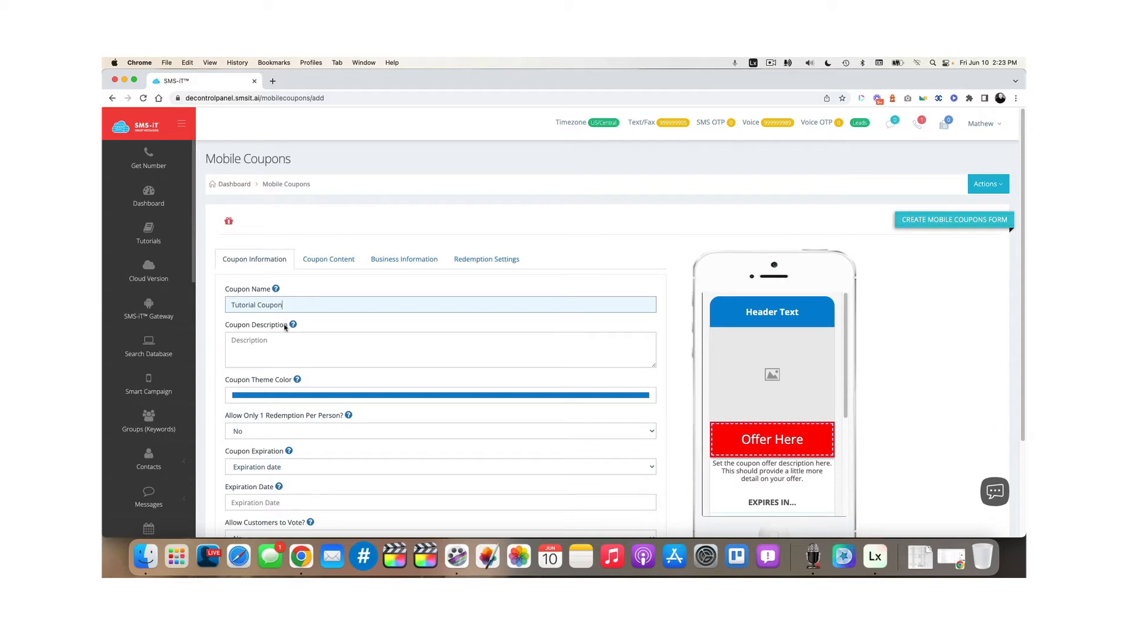
left_click(264, 343)
type("Th")
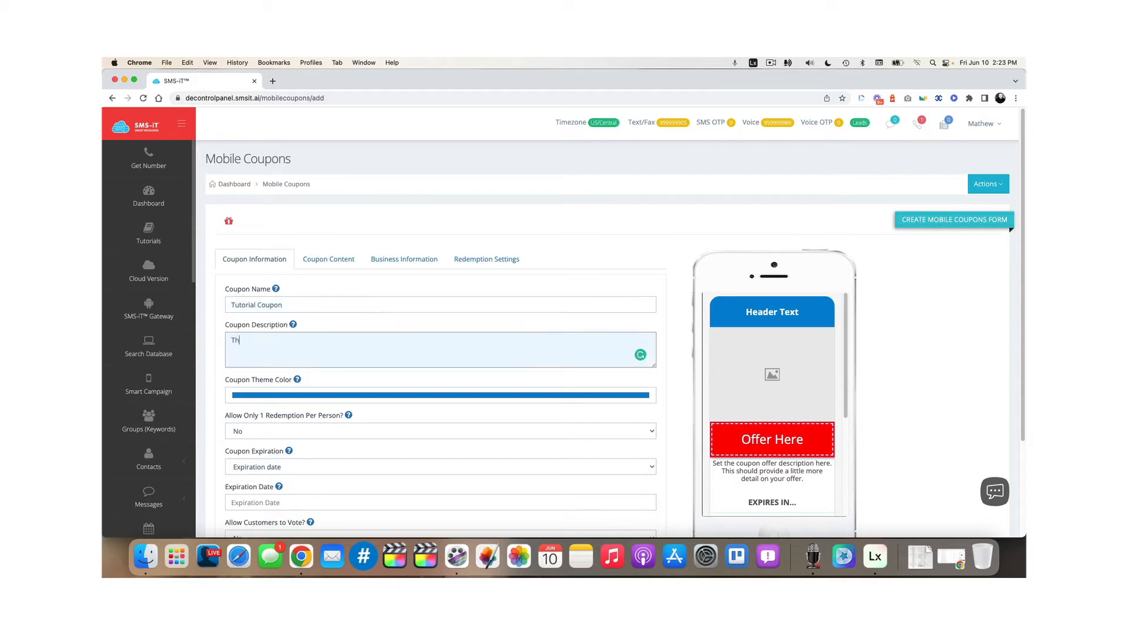
type("is is my demo tutorial coupon")
left_click(305, 399)
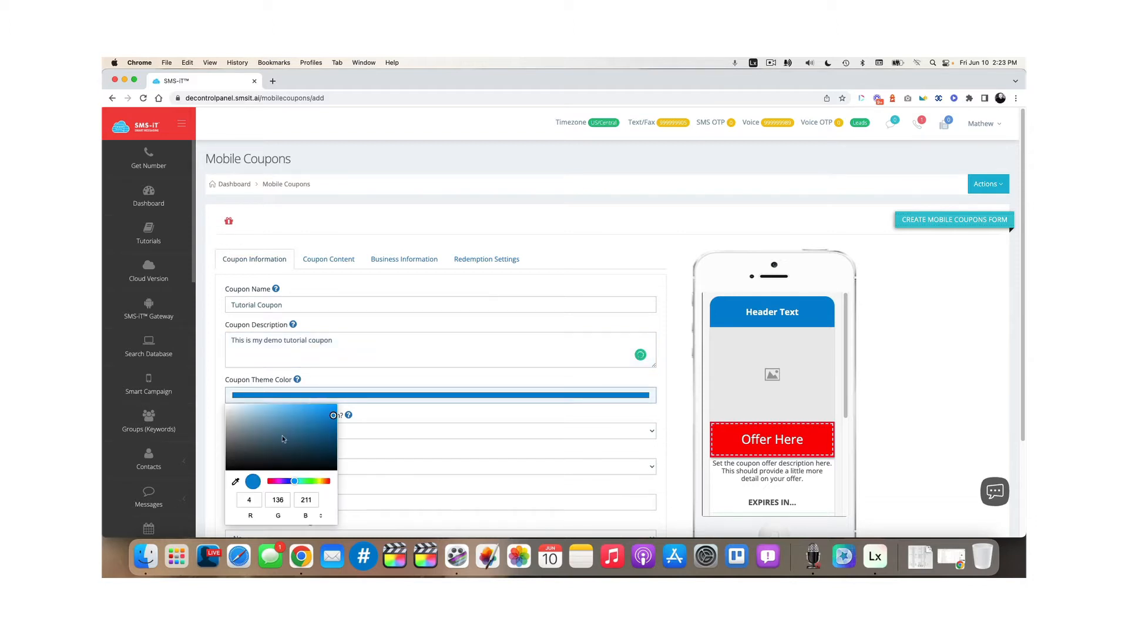
Set the coupon theme colour to red (RGB 244, 16, 16) in the colour picker
left_click(235, 482)
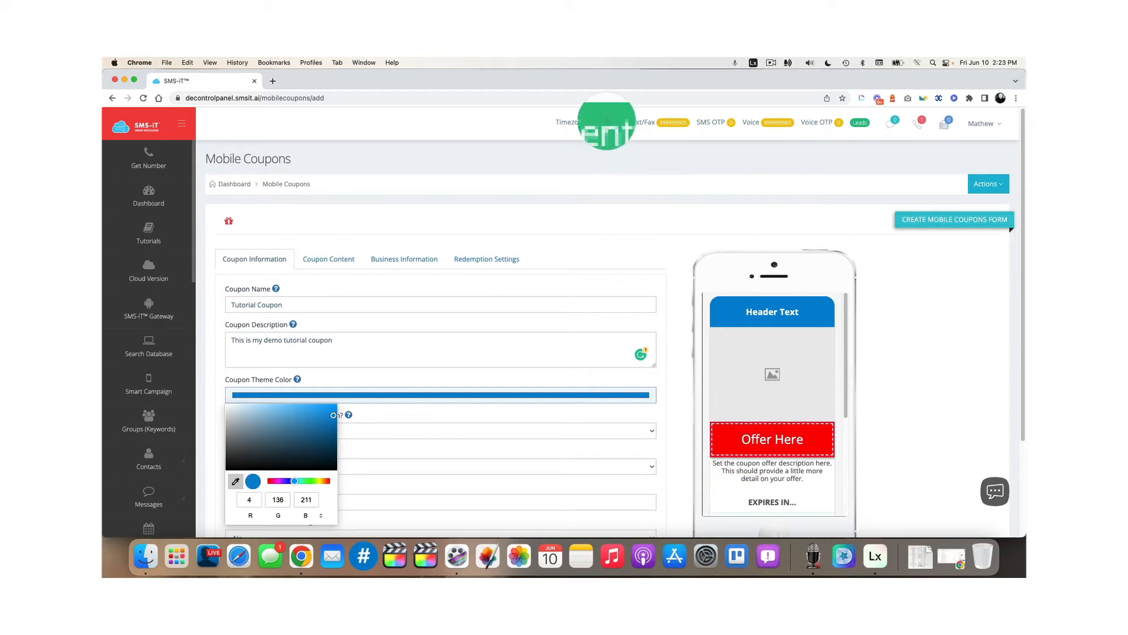
left_click(605, 121)
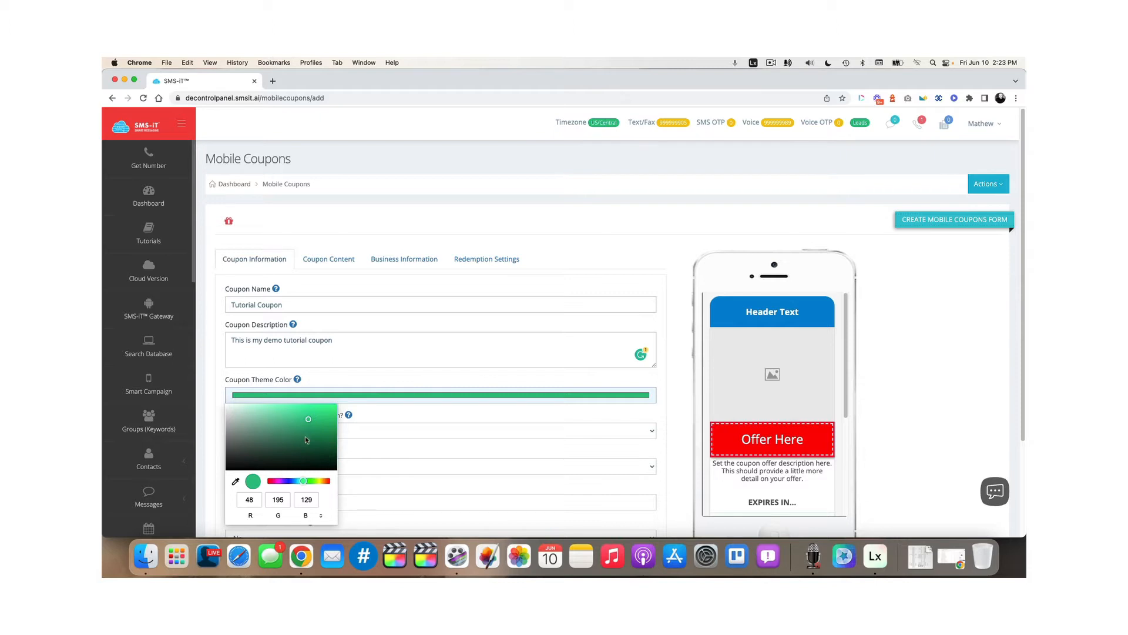
left_click_drag(305, 440, 277, 441)
mouse_move(291, 480)
left_mouse_down()
mouse_move(261, 483)
mouse_move(329, 407)
left_mouse_up()
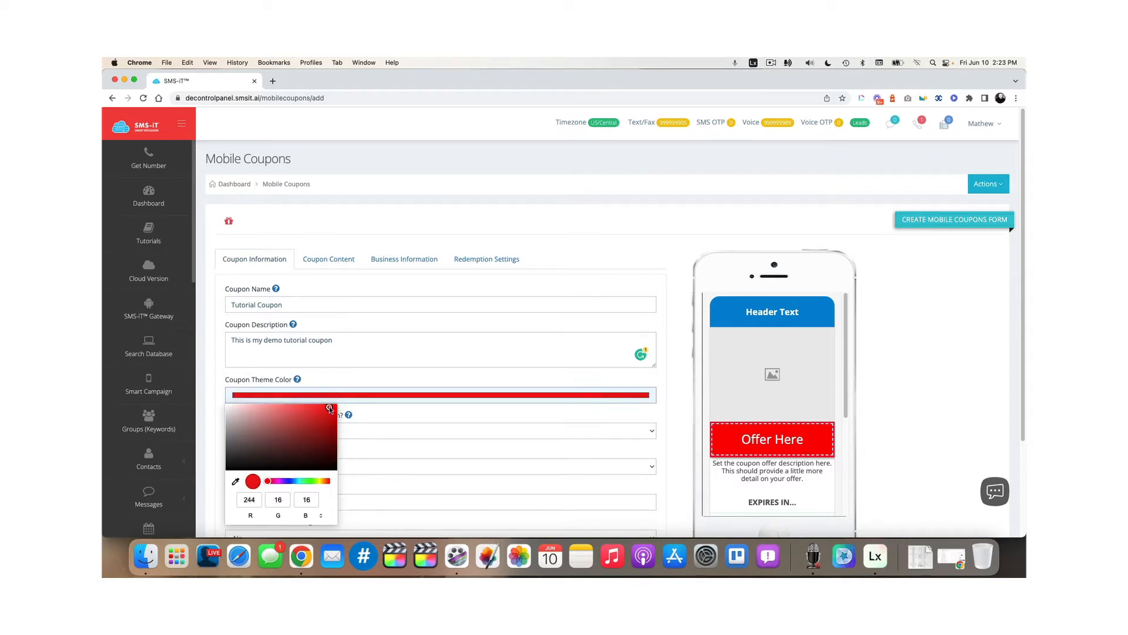
left_click(476, 416)
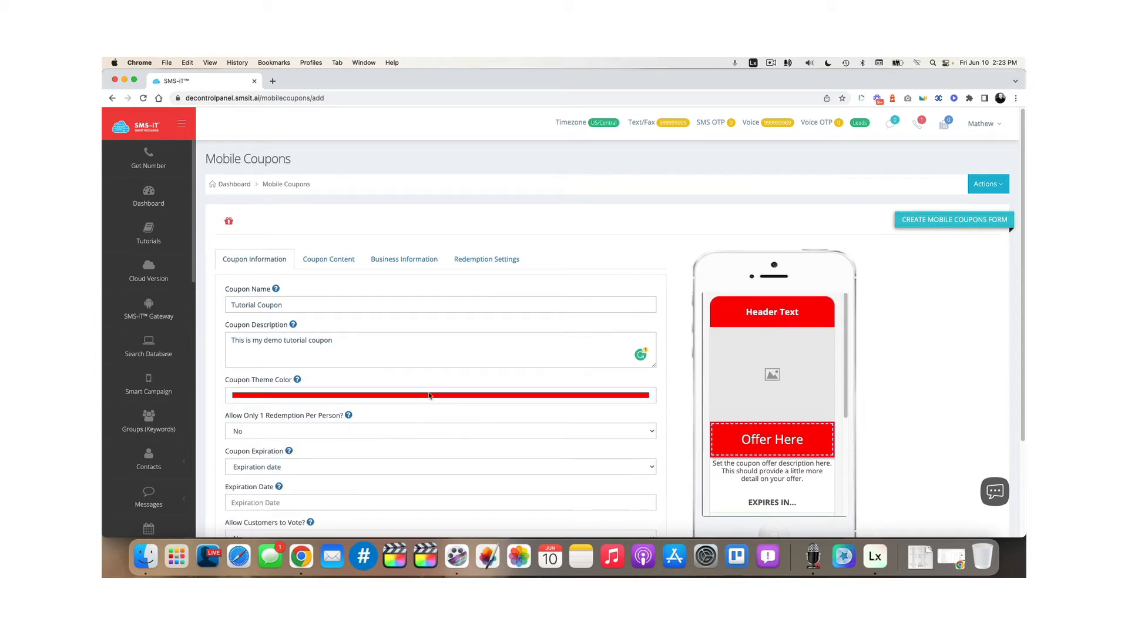
Set Allow Only 1 Redemption Per Person to 'Yes'
scroll(429, 397, "down", 3)
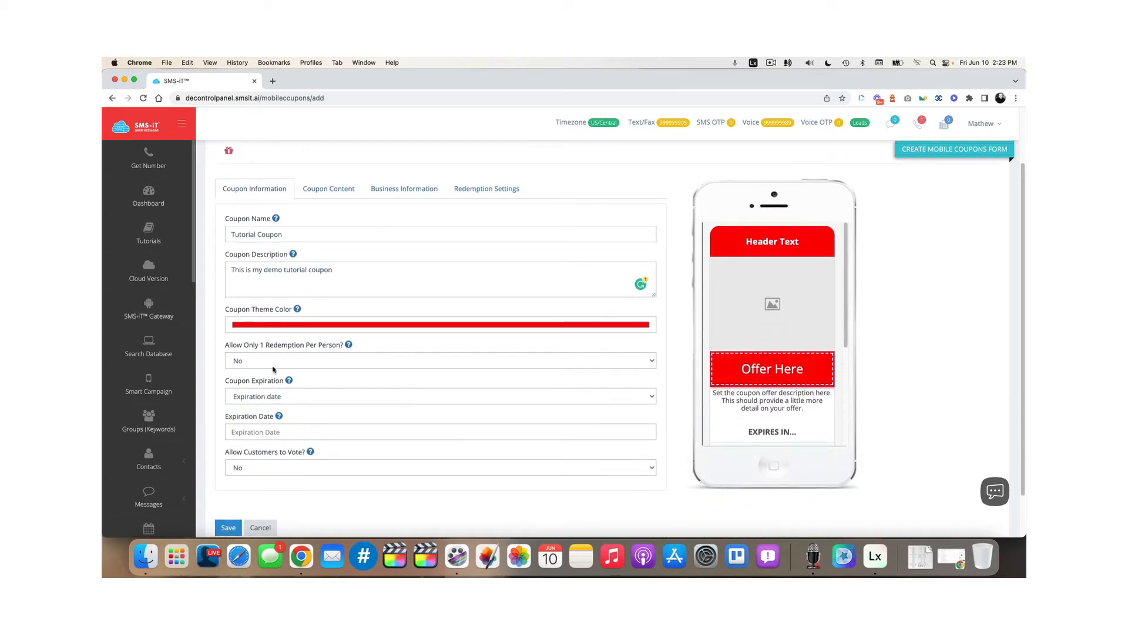
mouse_move(347, 345)
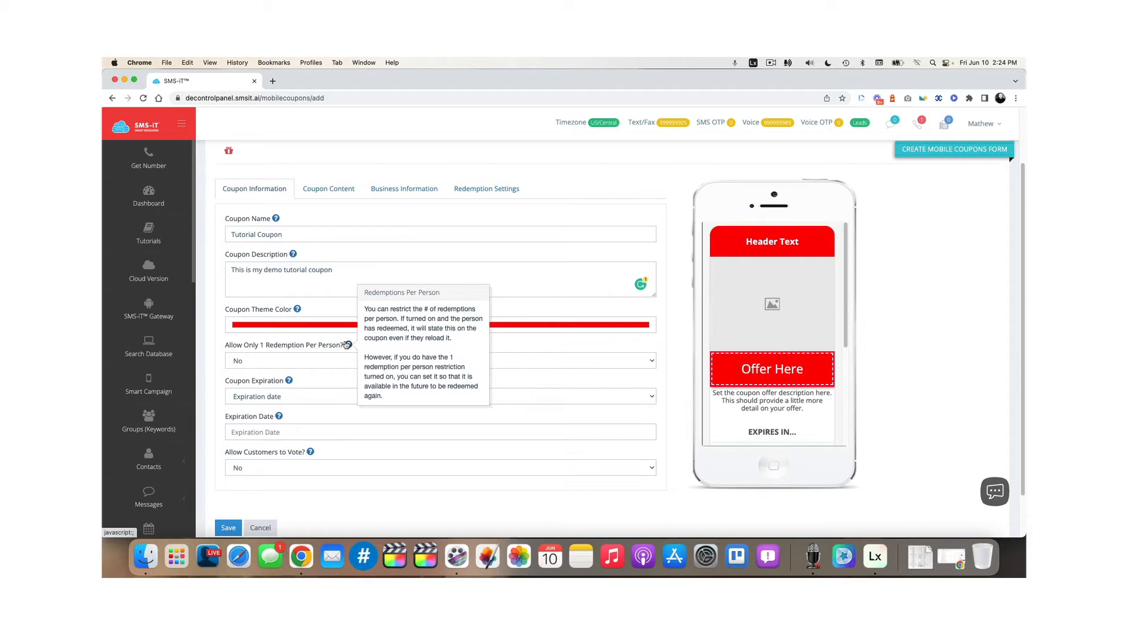
left_click(299, 360)
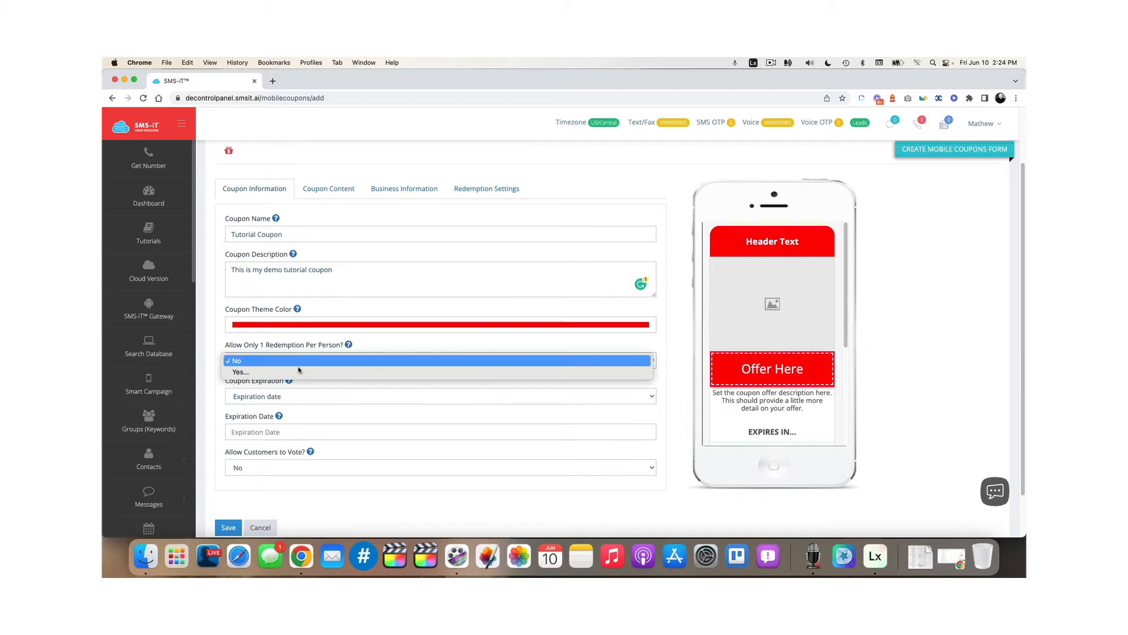
left_click(403, 353)
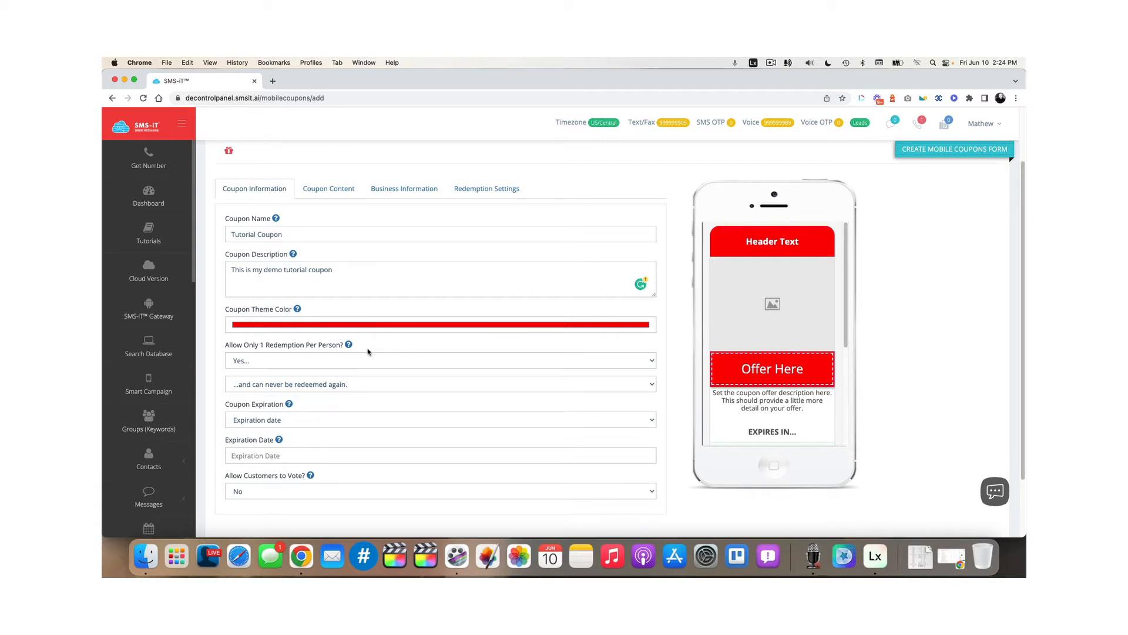
Keep one redemption per person, but allow redeeming again after 1 month
left_click(276, 385)
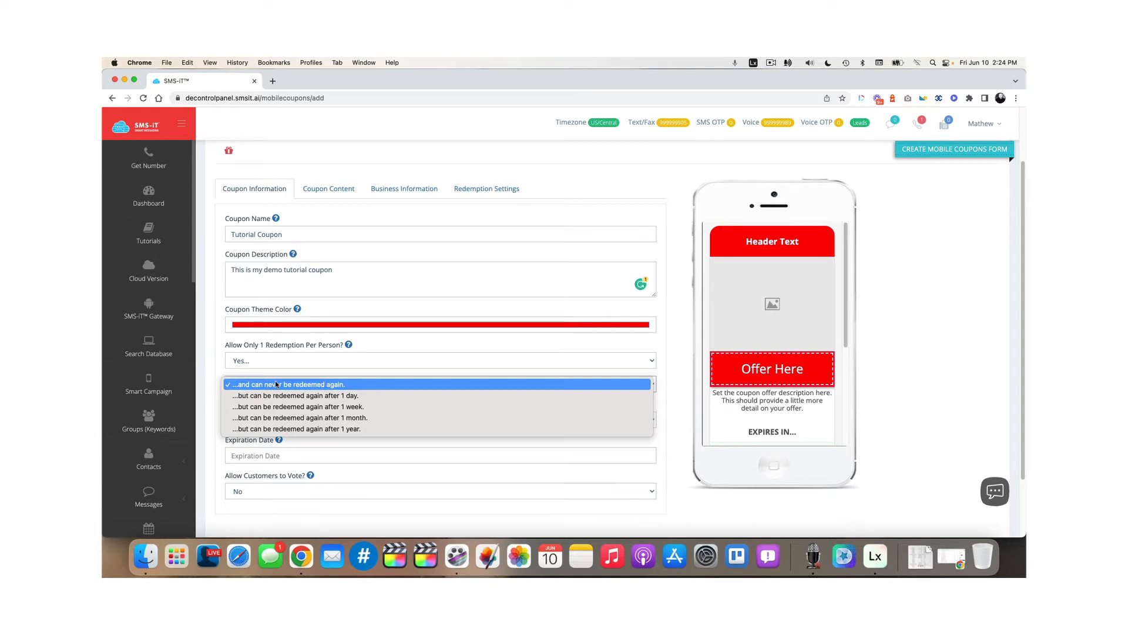
left_click(263, 357)
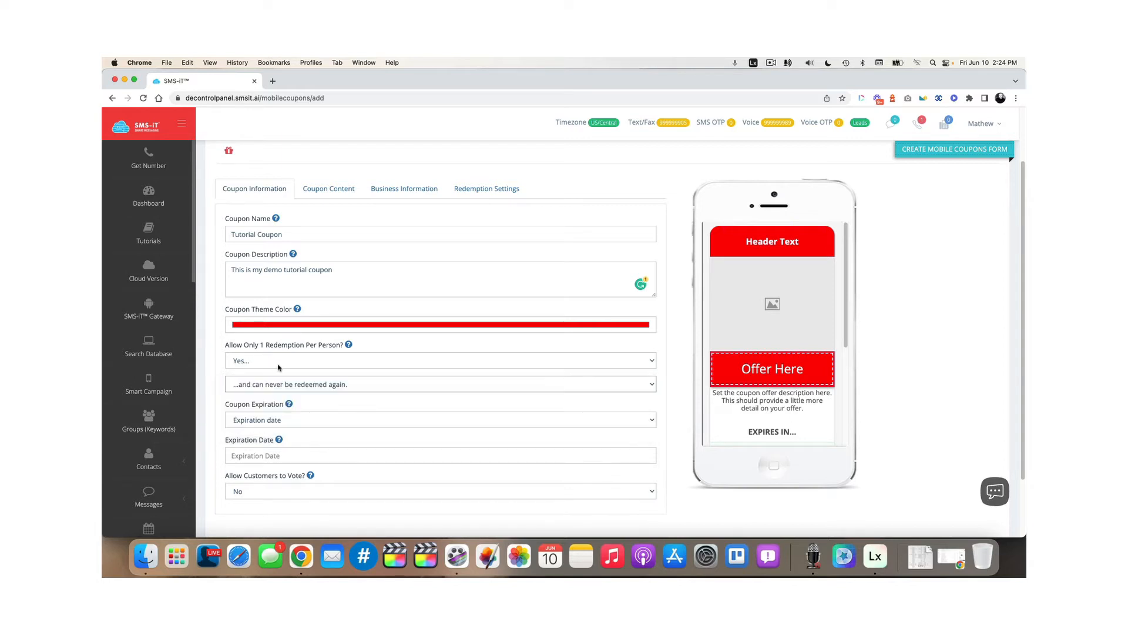
left_click(273, 362)
left_click(261, 350)
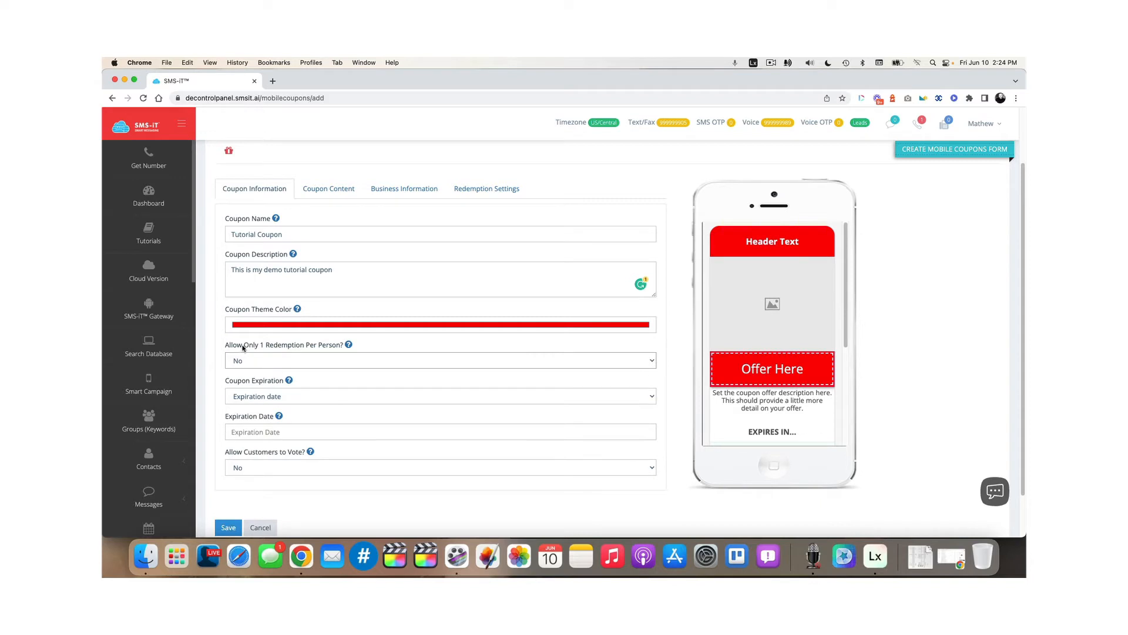
left_click(269, 360)
left_click(270, 368)
left_click(272, 389)
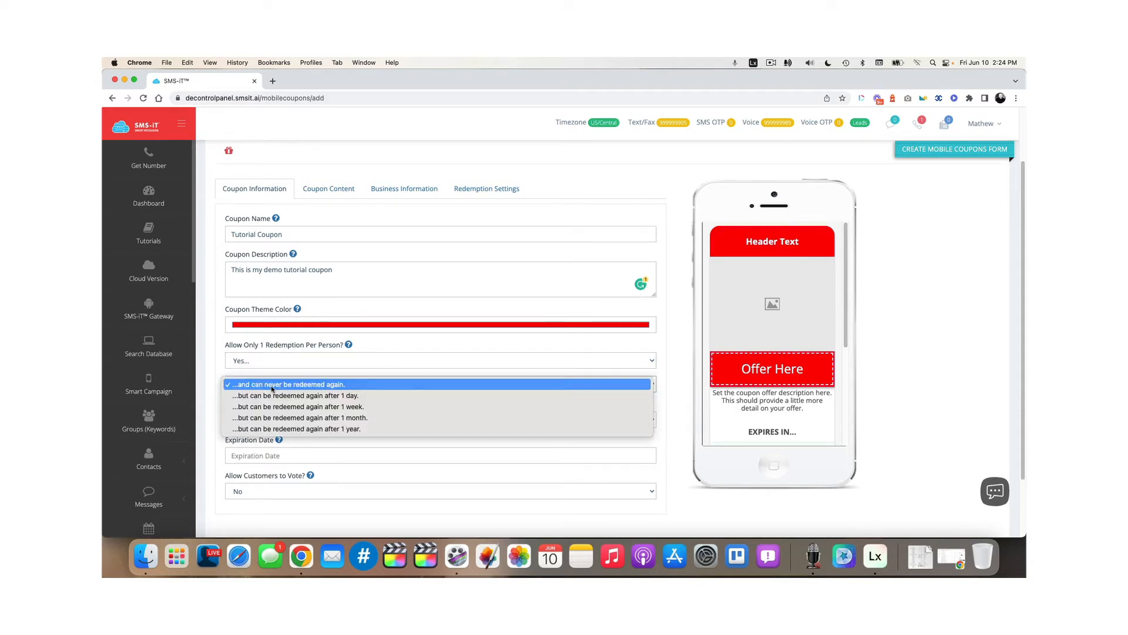
left_click(300, 418)
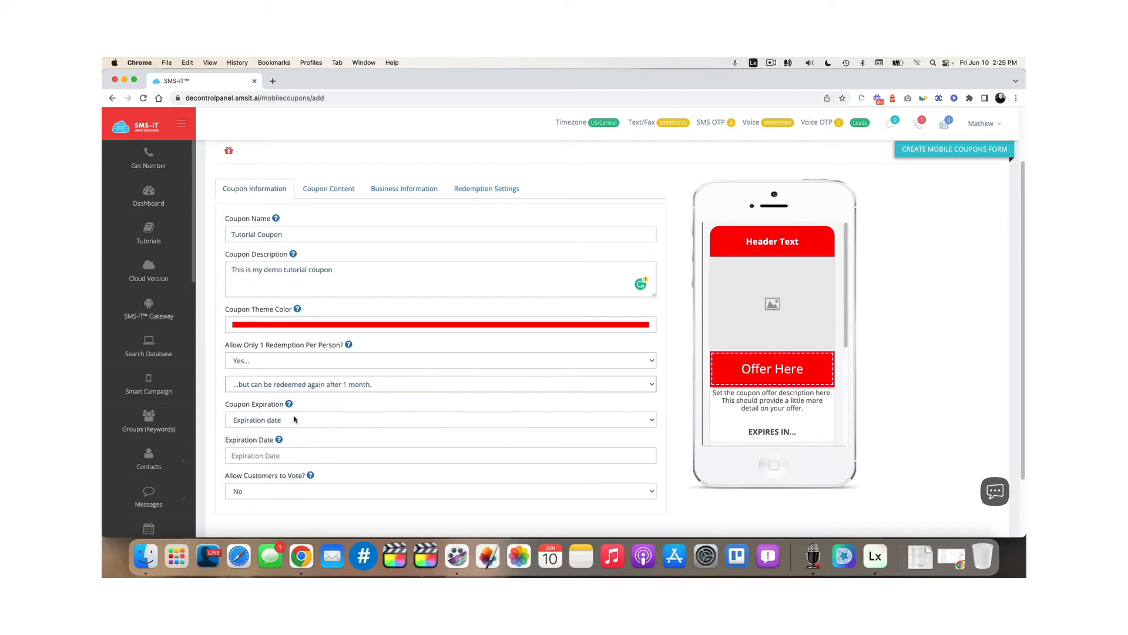
Switch the coupon expiration from a fixed date to dynamic days
mouse_move(289, 407)
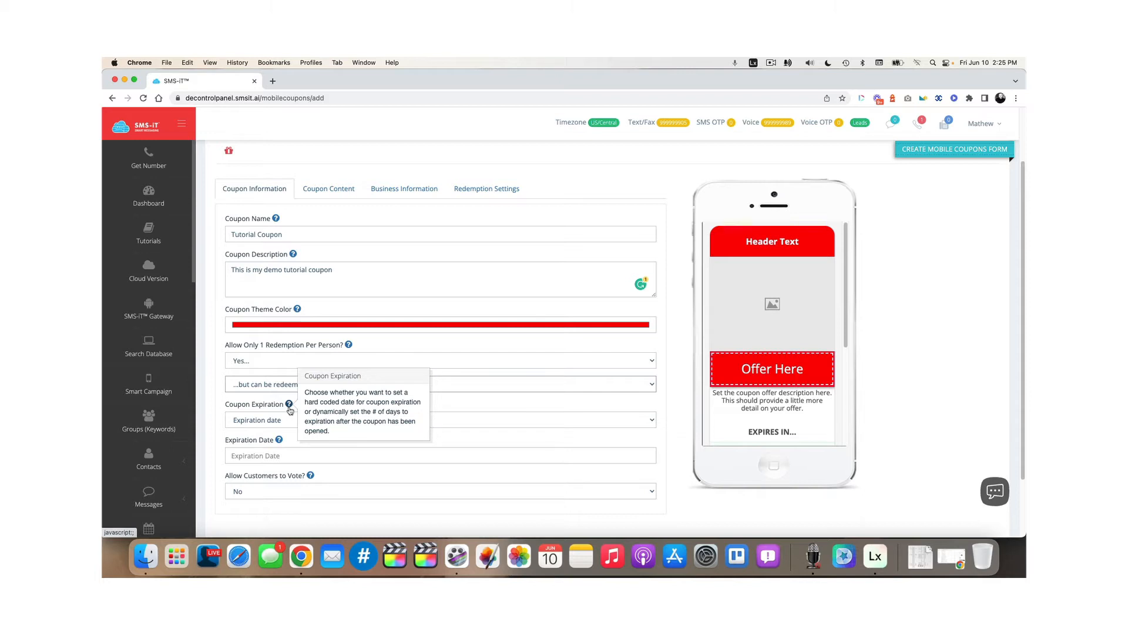
left_click(270, 420)
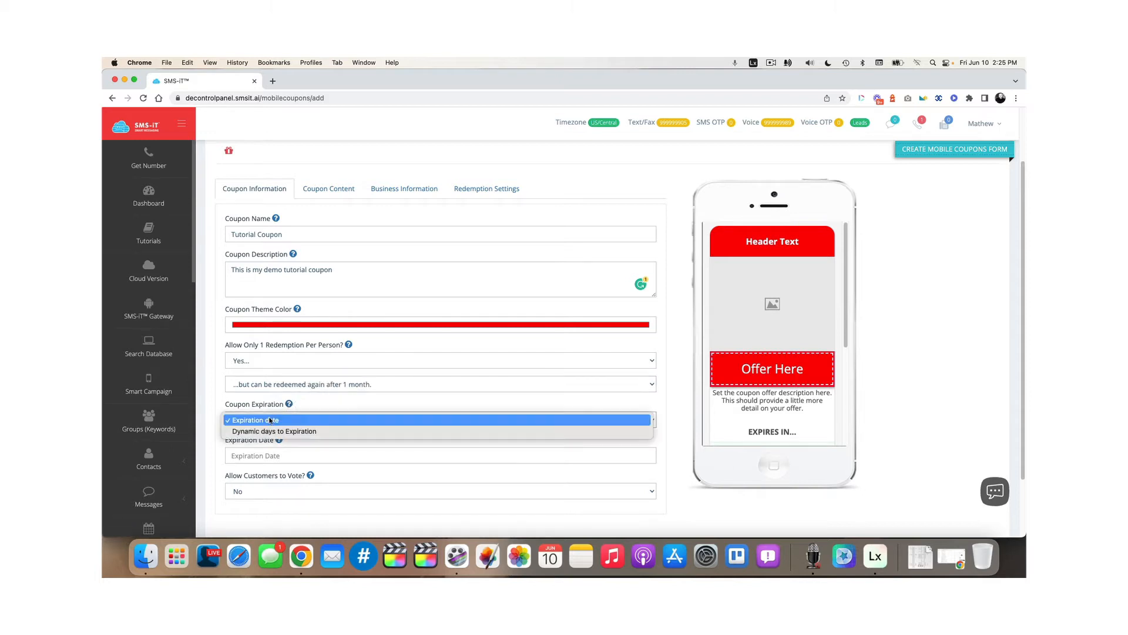
left_click(326, 408)
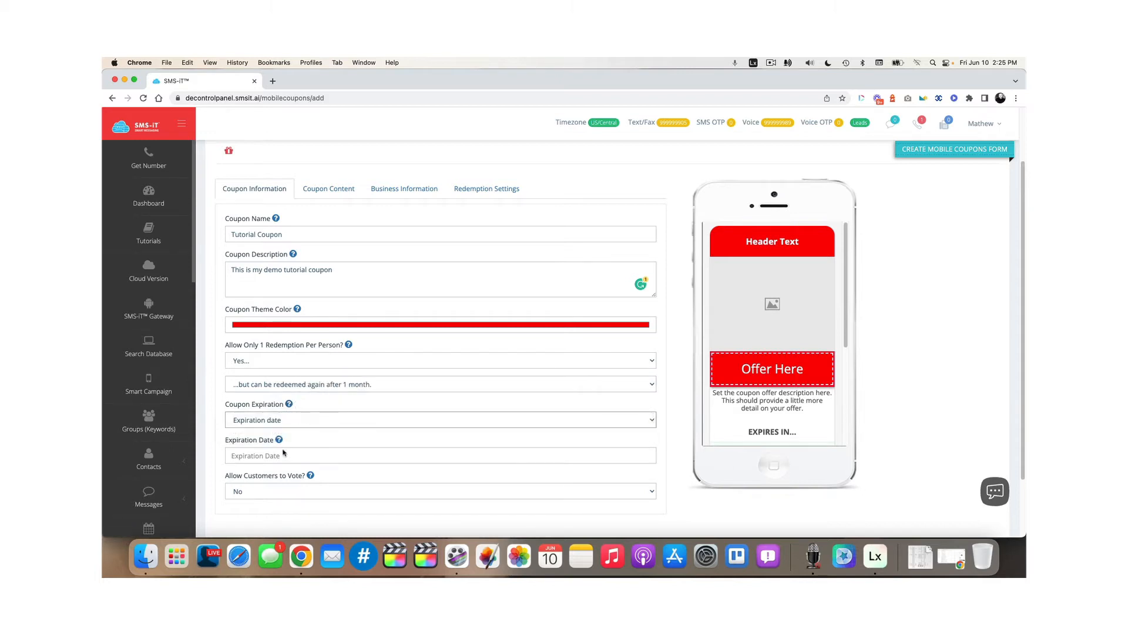
left_click(281, 457)
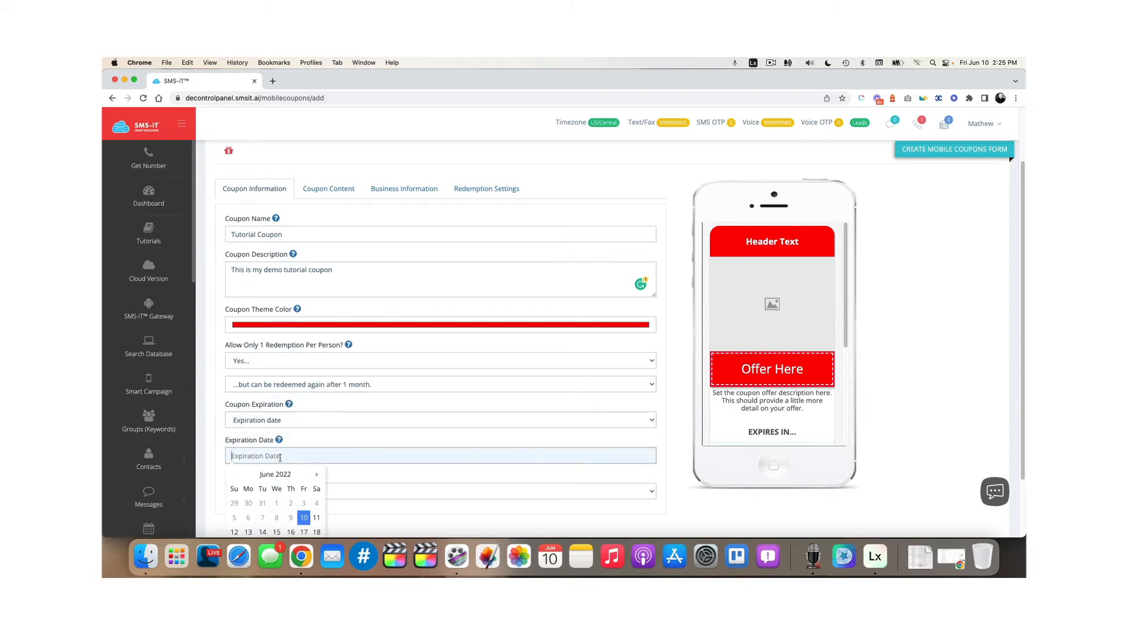
left_click(335, 438)
left_click(302, 419)
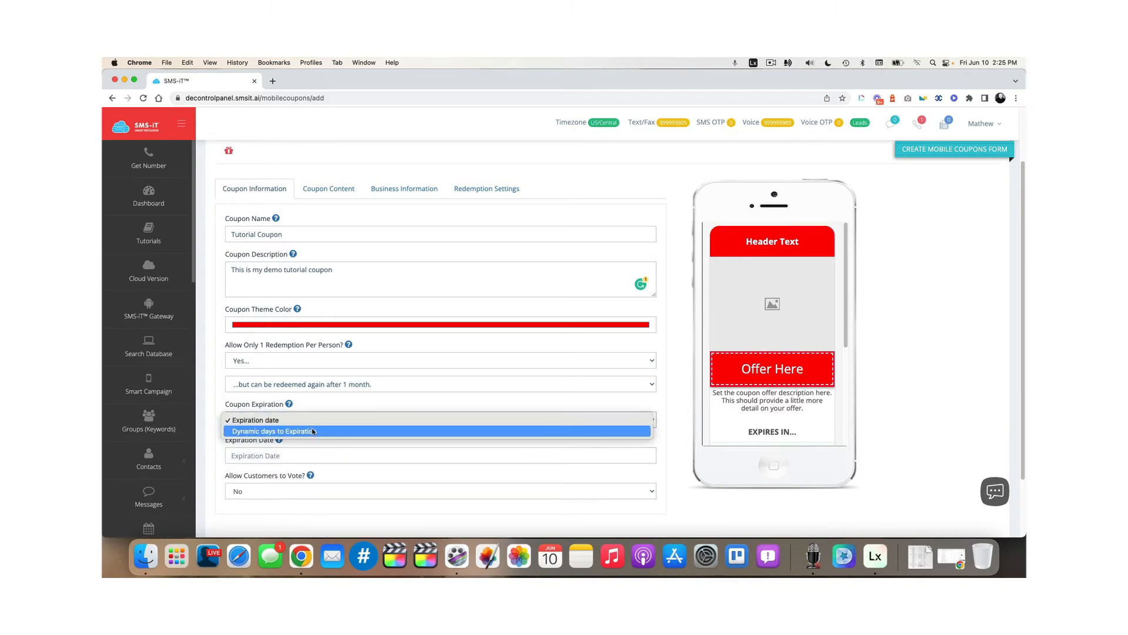
left_click(313, 432)
Set the dynamic days to expiration to 3 and check the preview countdown
scroll(313, 431, "down", 3)
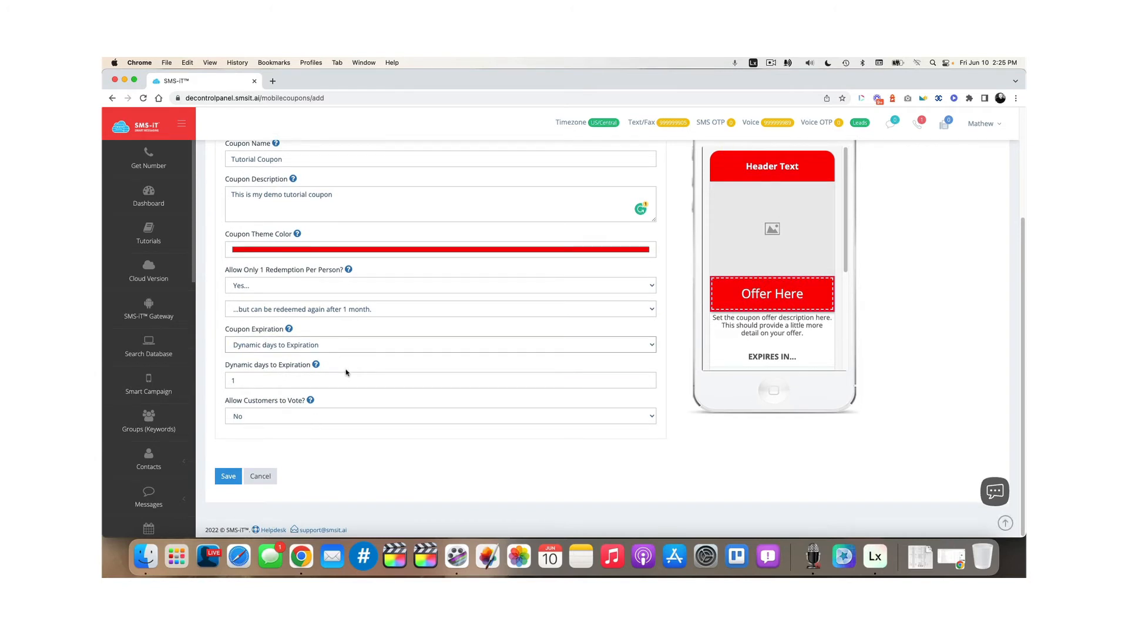
scroll(347, 372, "up", 1)
scroll(346, 372, "down", 1)
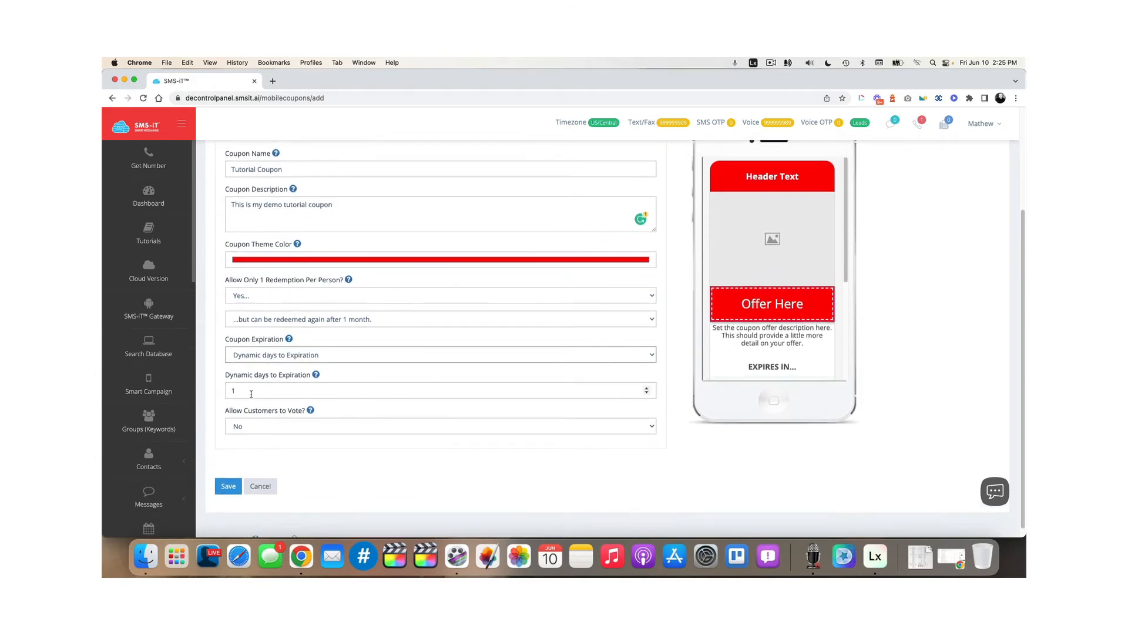
left_click_drag(251, 393, 202, 390)
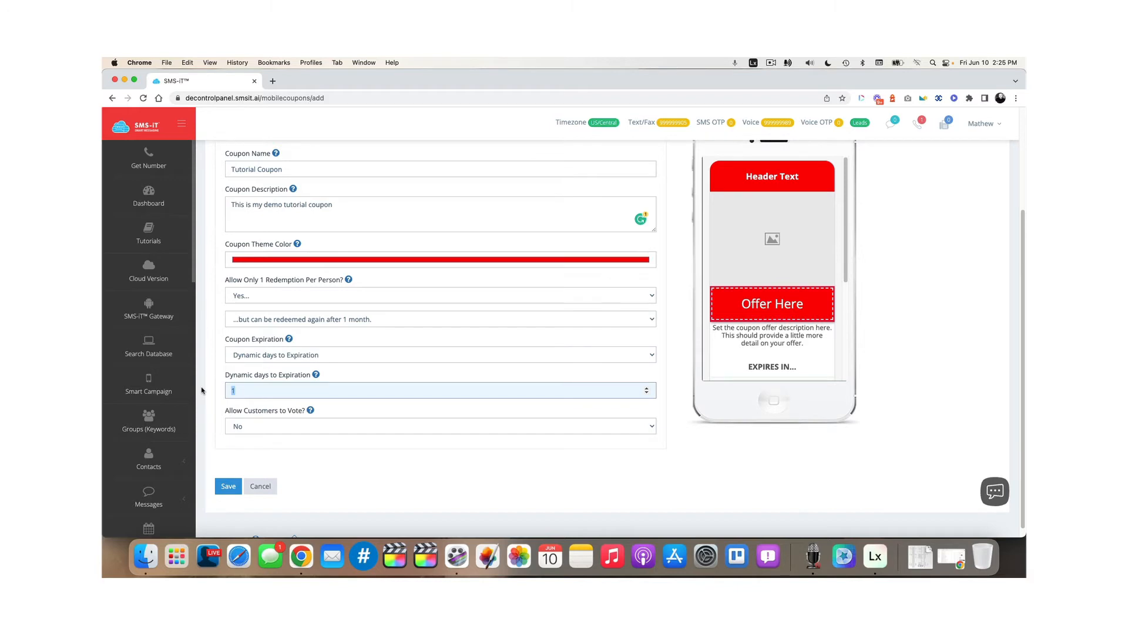
type("3")
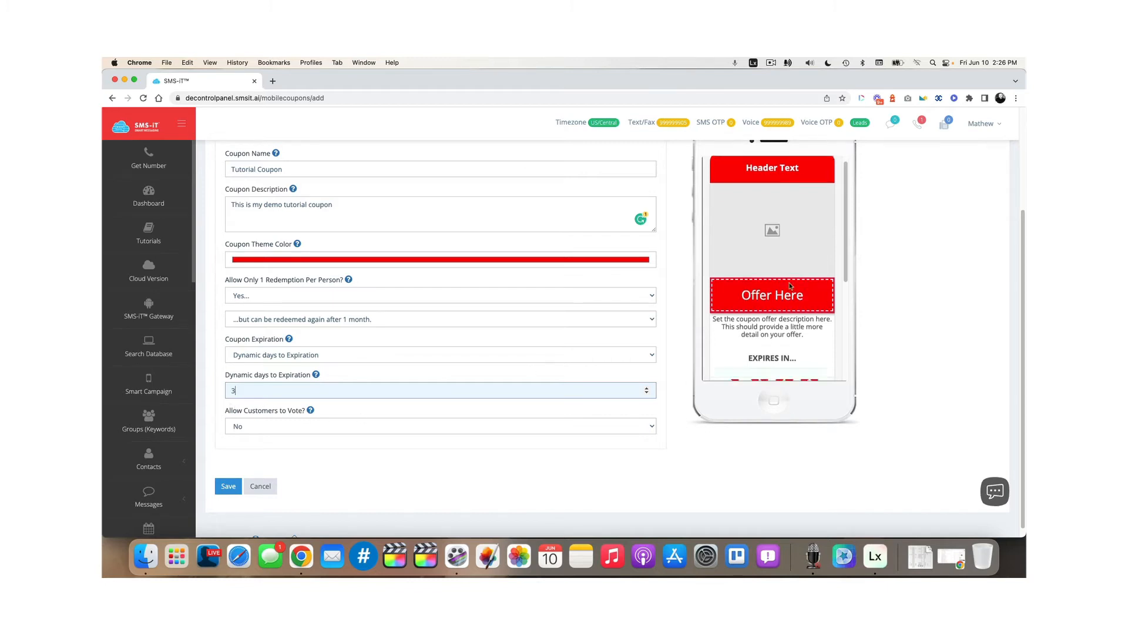
scroll(790, 283, "down", 3)
scroll(789, 284, "down", 2)
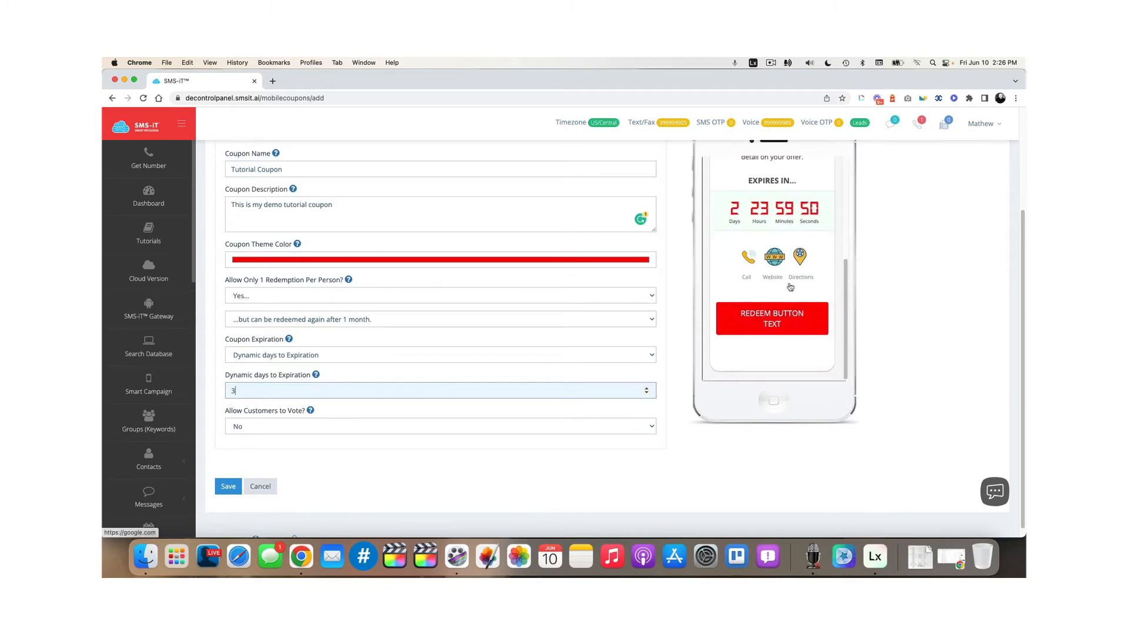
Set Allow Customers to Vote to Yes and check the love-or-hate faces in the preview
left_click(355, 426)
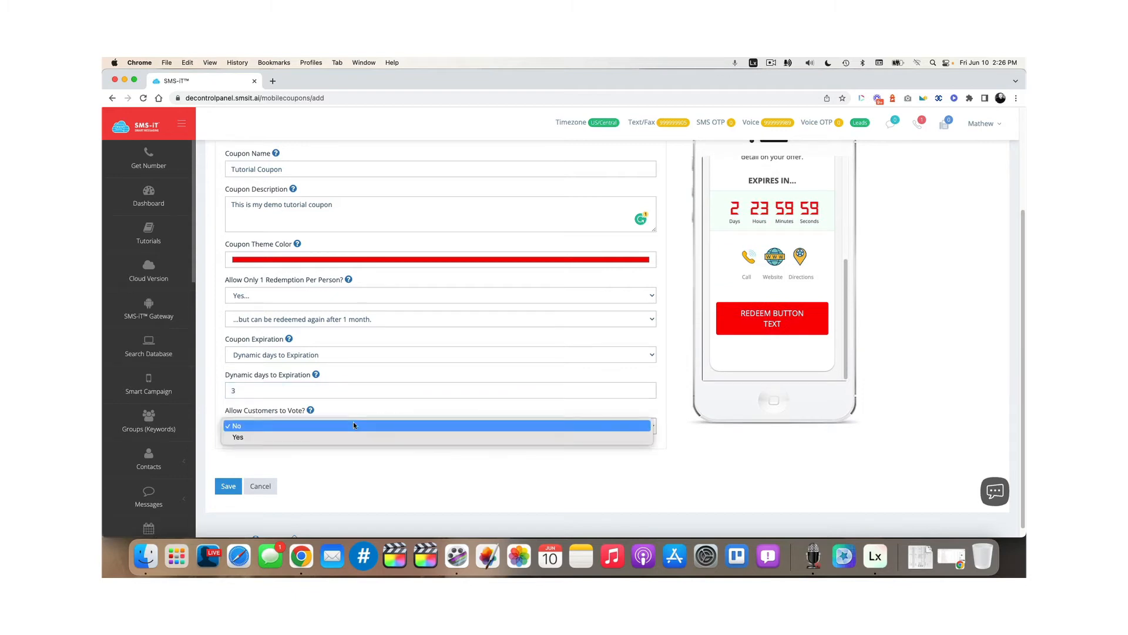
left_click(364, 436)
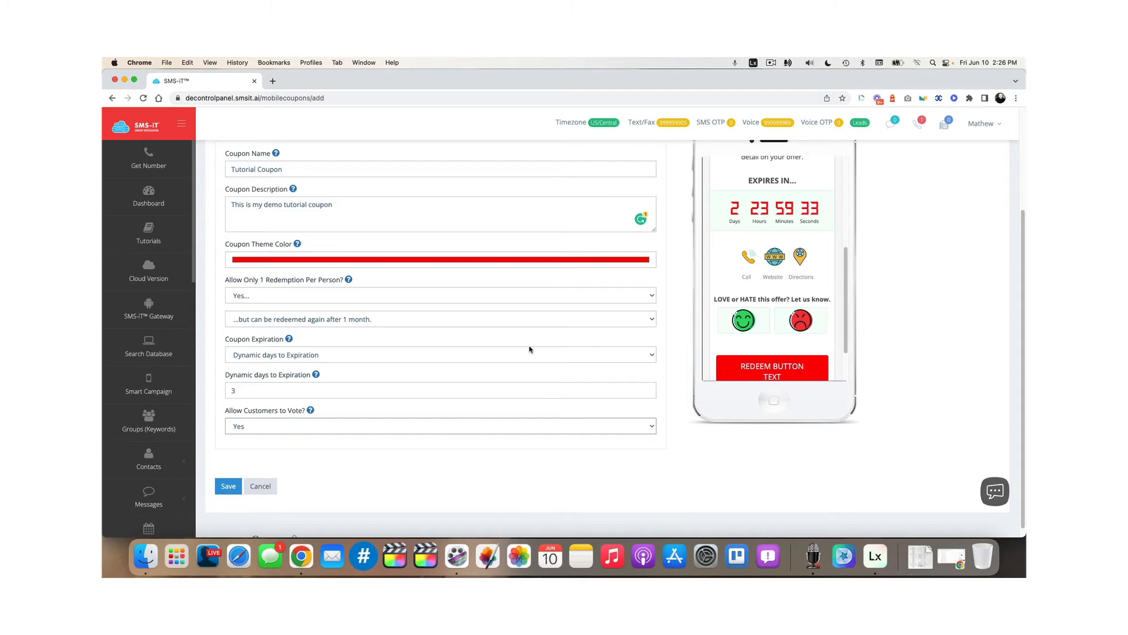
scroll(395, 376, "up", 3)
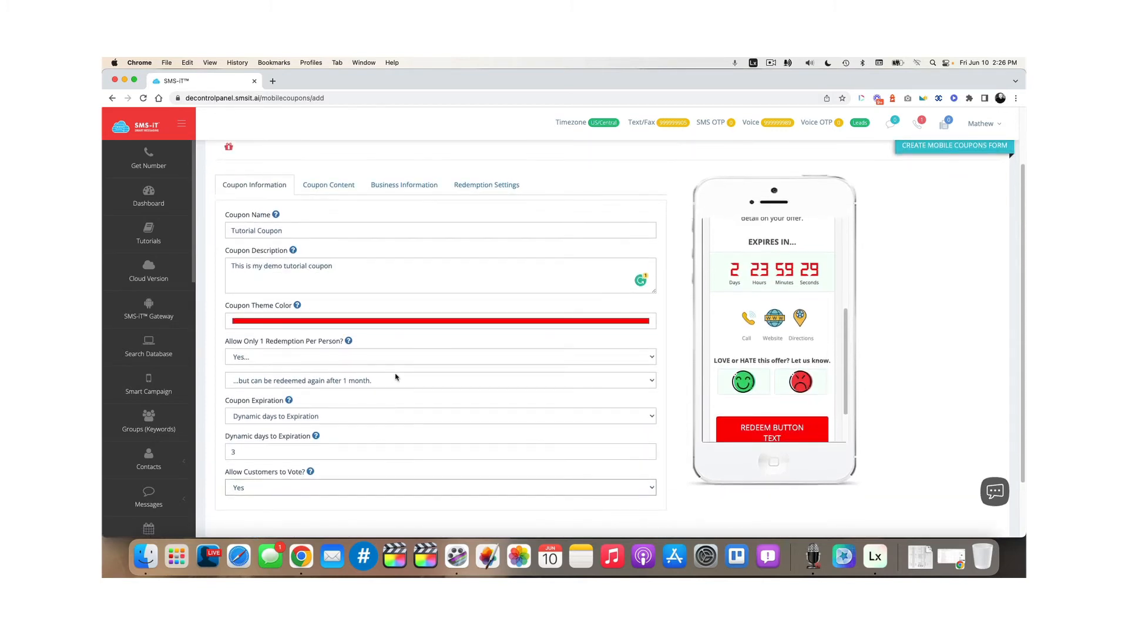
scroll(396, 377, "down", 3)
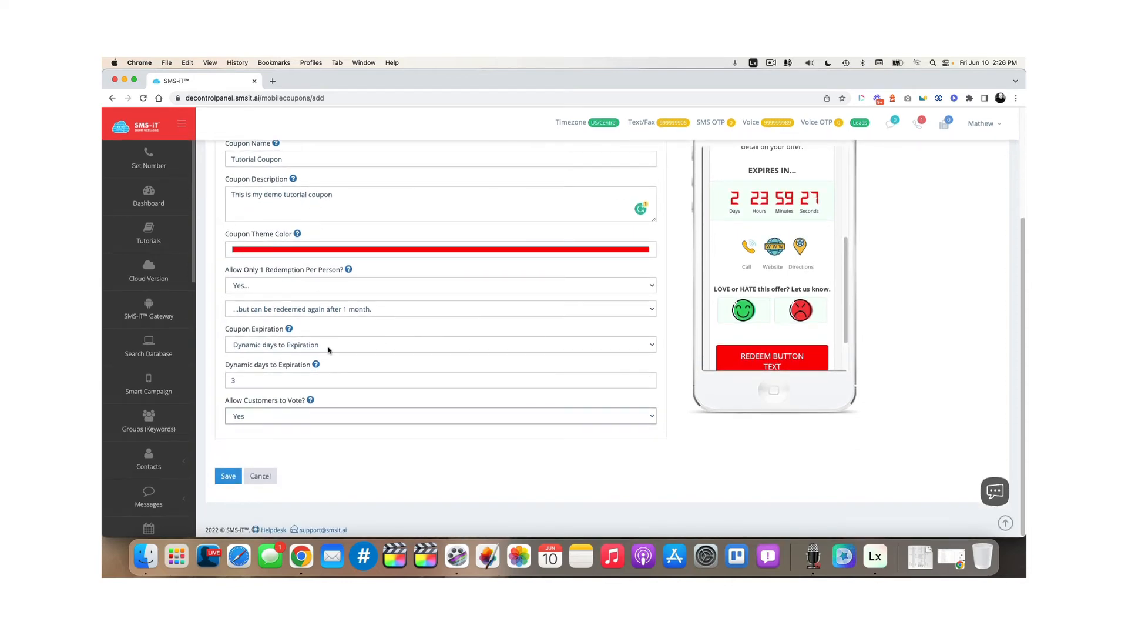
scroll(326, 293, "up", 5)
On the Coupon Content settings, enter the coupon header 'SAVE BIG THIS WEEK'
left_click(324, 239)
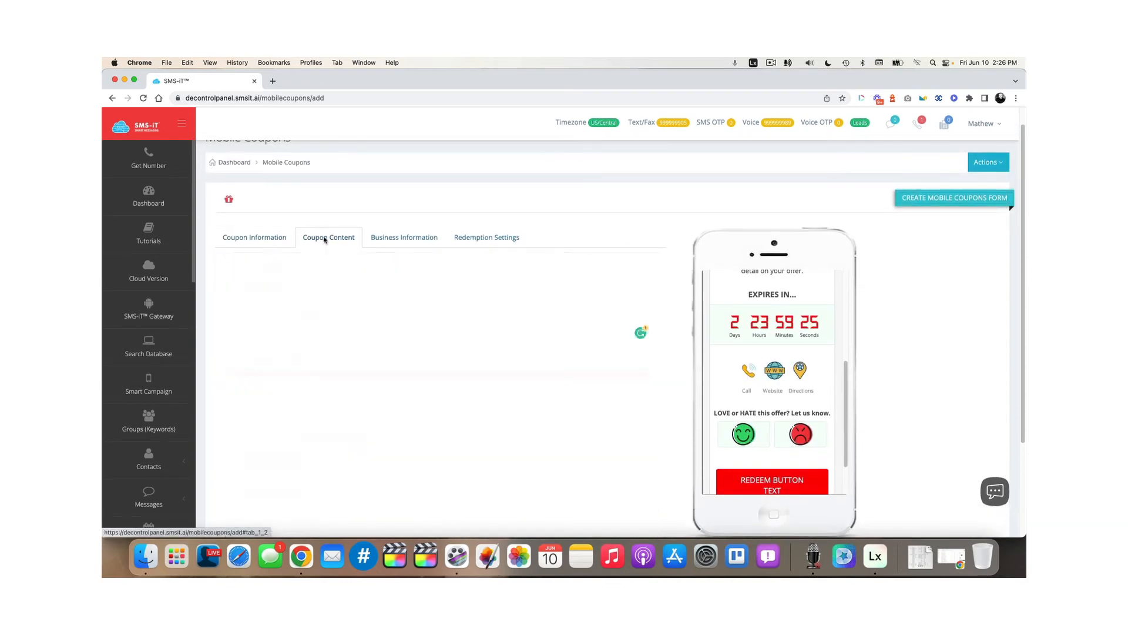
left_click(304, 284)
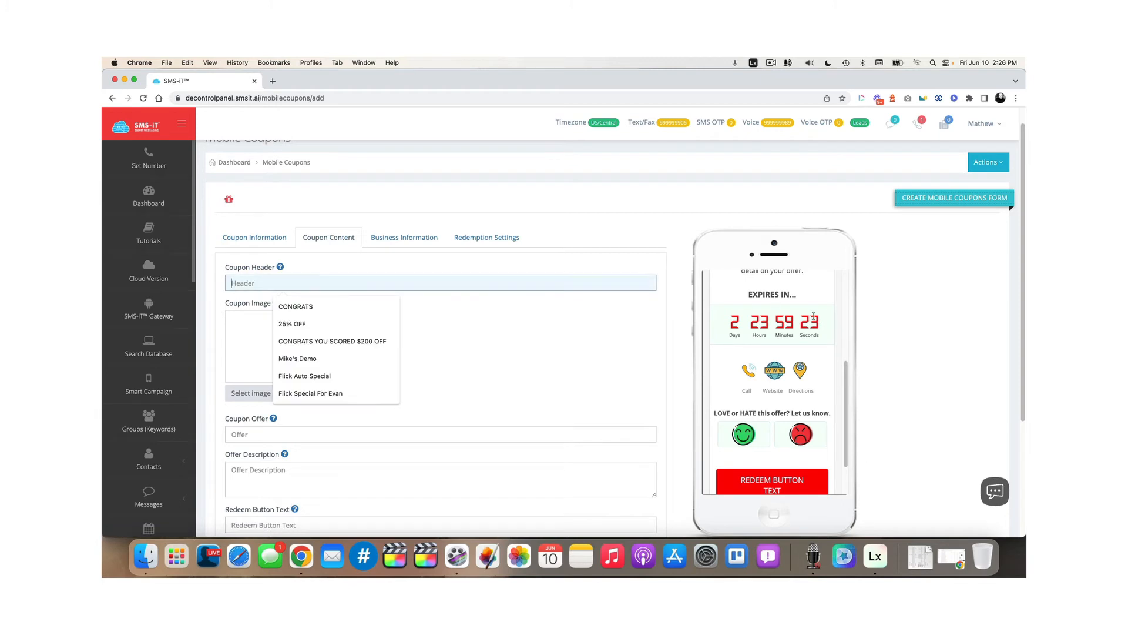
scroll(769, 320, "up", 5)
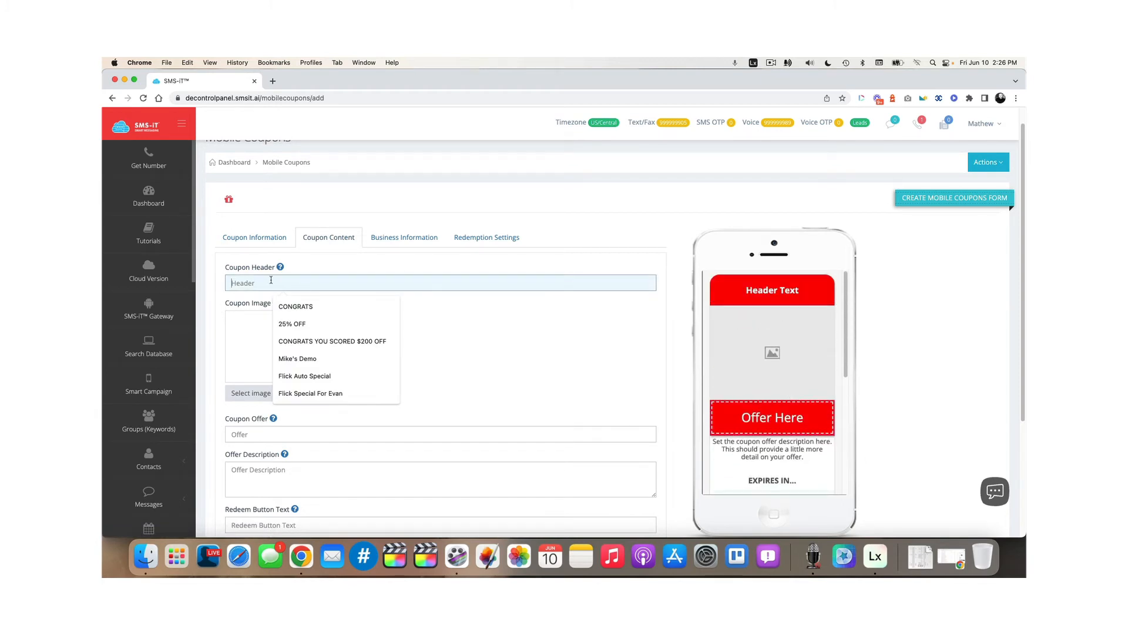
type("S")
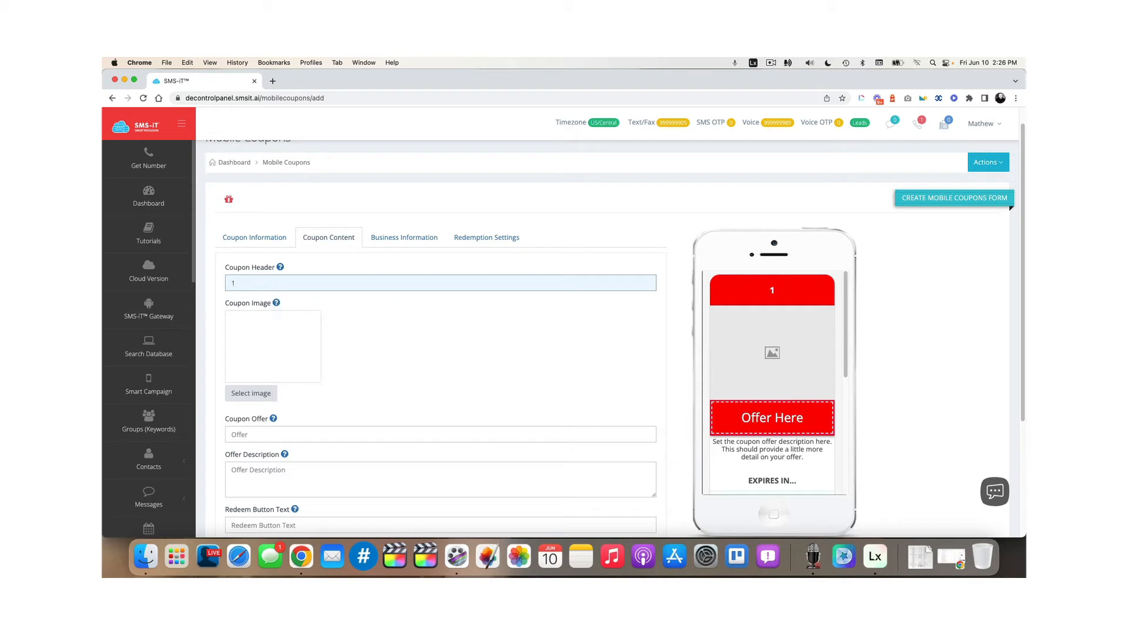
type("AVE BIG THIS WEEK")
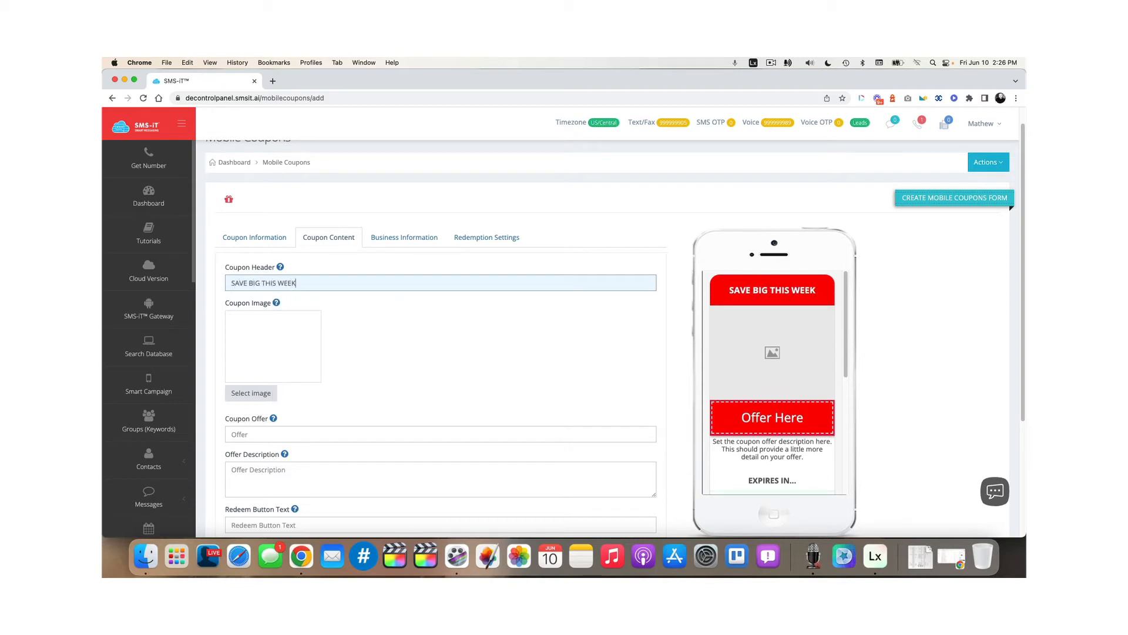
mouse_move(276, 303)
Load the square MK logo from the Pictures folder as the coupon image
left_click(272, 394)
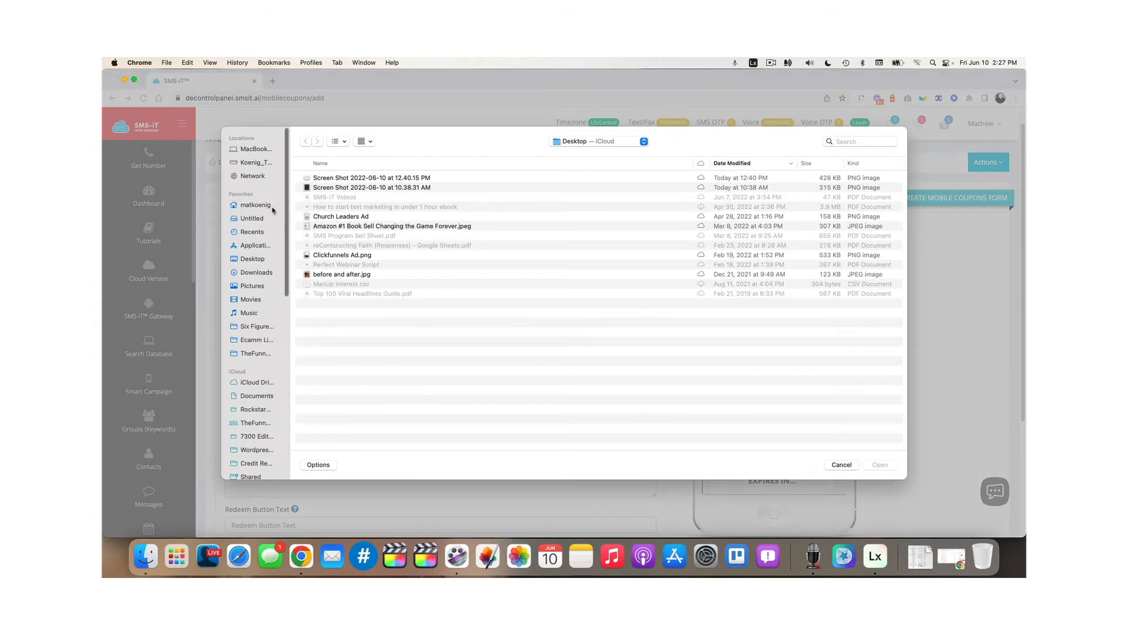
left_click(252, 286)
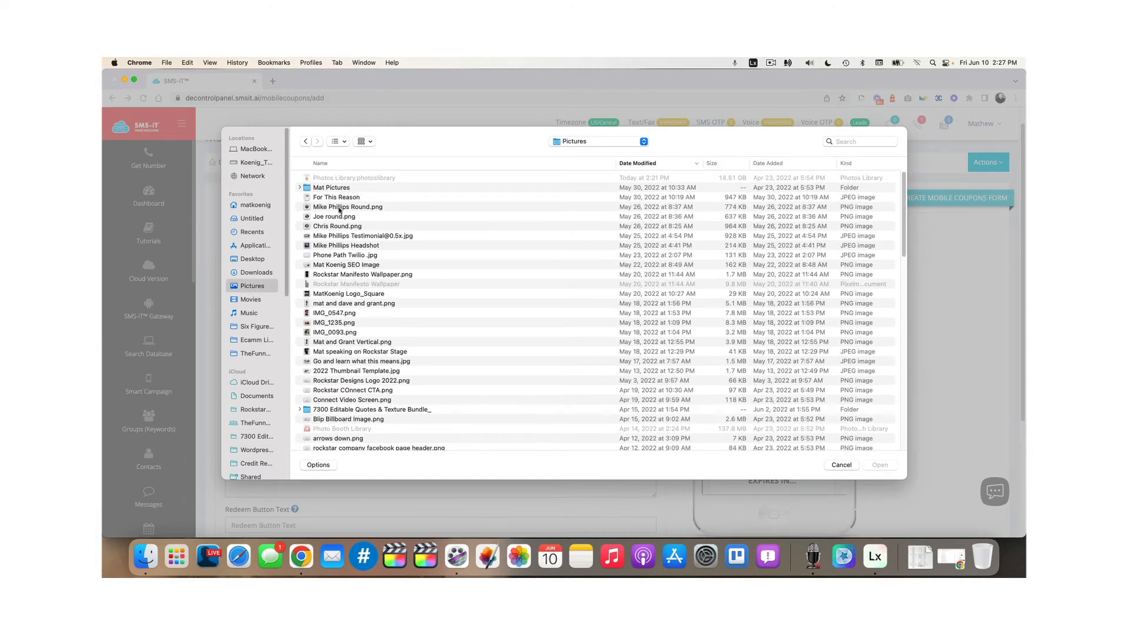
left_click(346, 294)
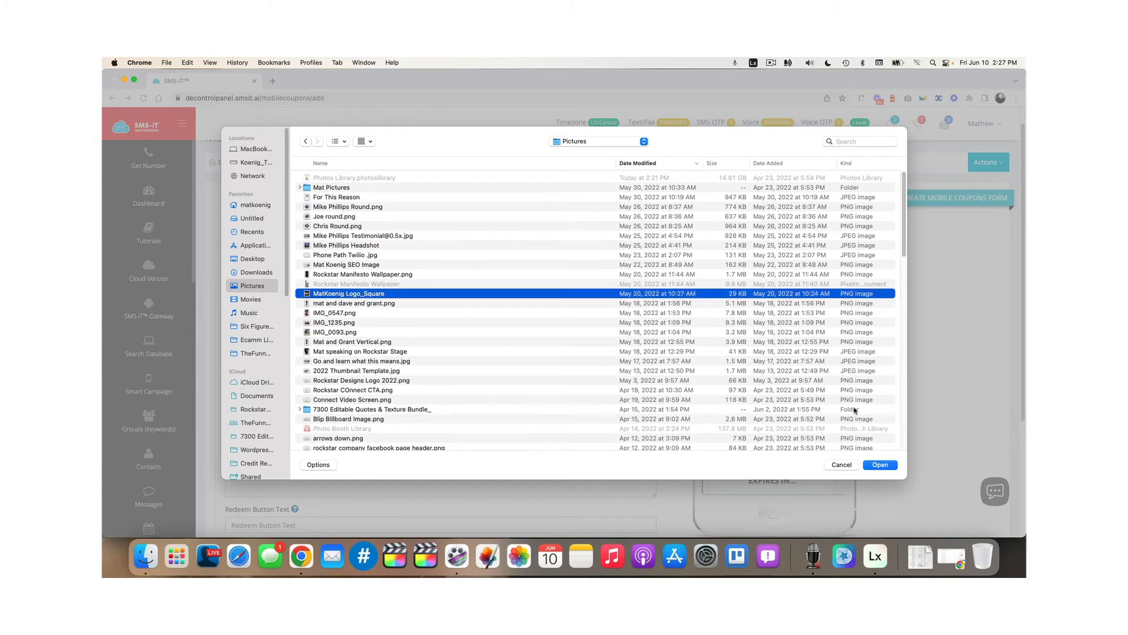
left_click(880, 465)
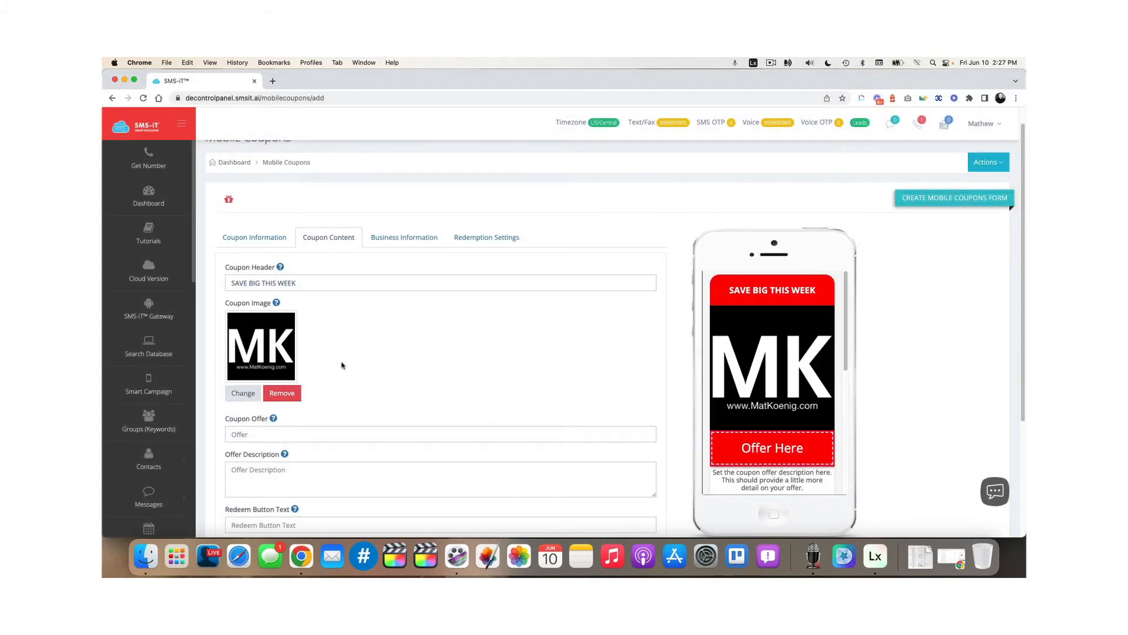
Set the coupon offer to '30% OFF YOUR FIRST MONTH'
scroll(339, 365, "down", 3)
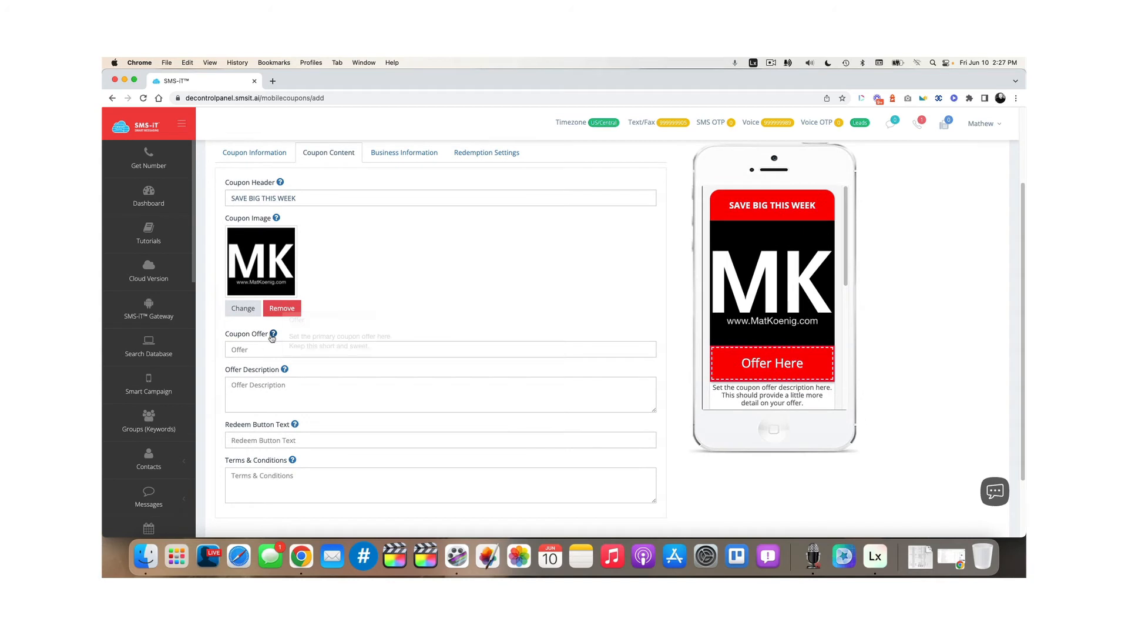
mouse_move(273, 336)
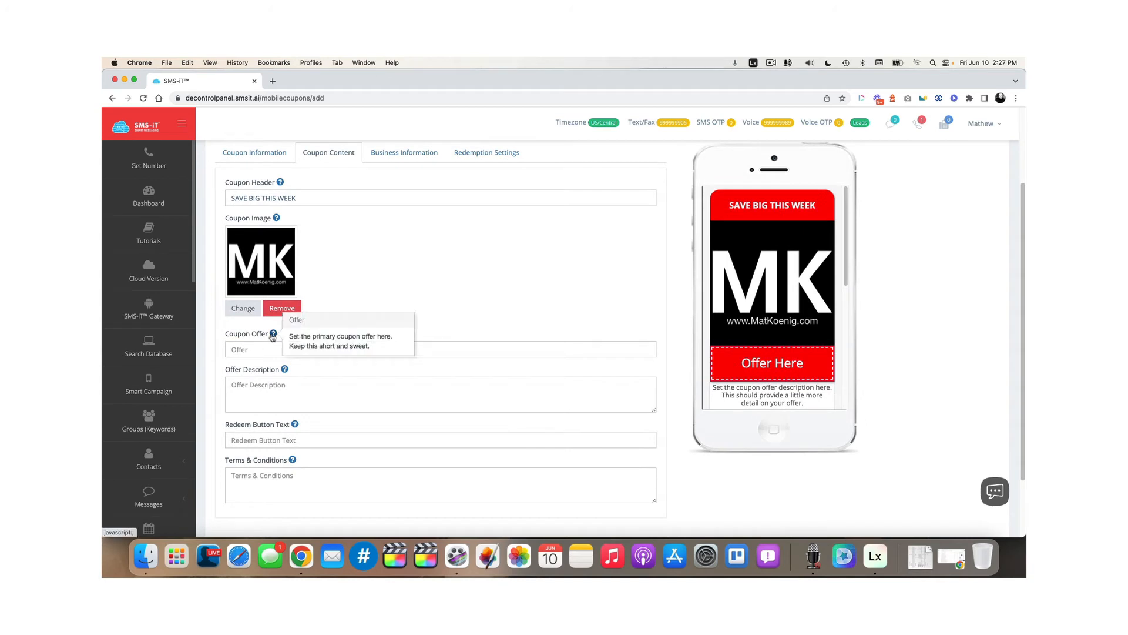
left_click(253, 350)
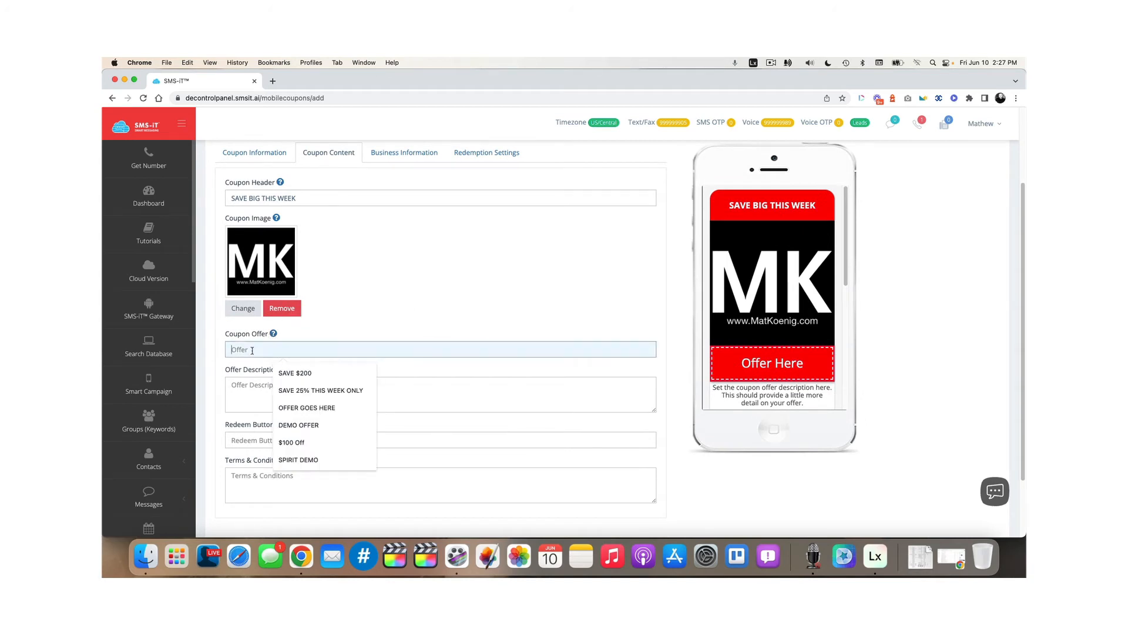
type("30% O")
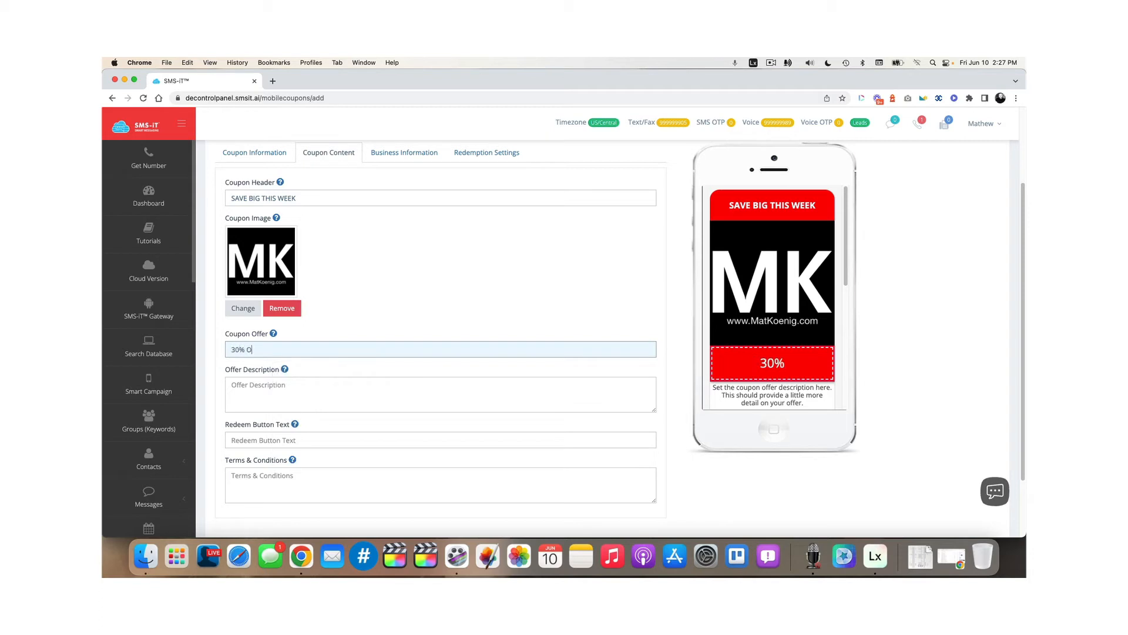
type("FF YOUR FIRST ")
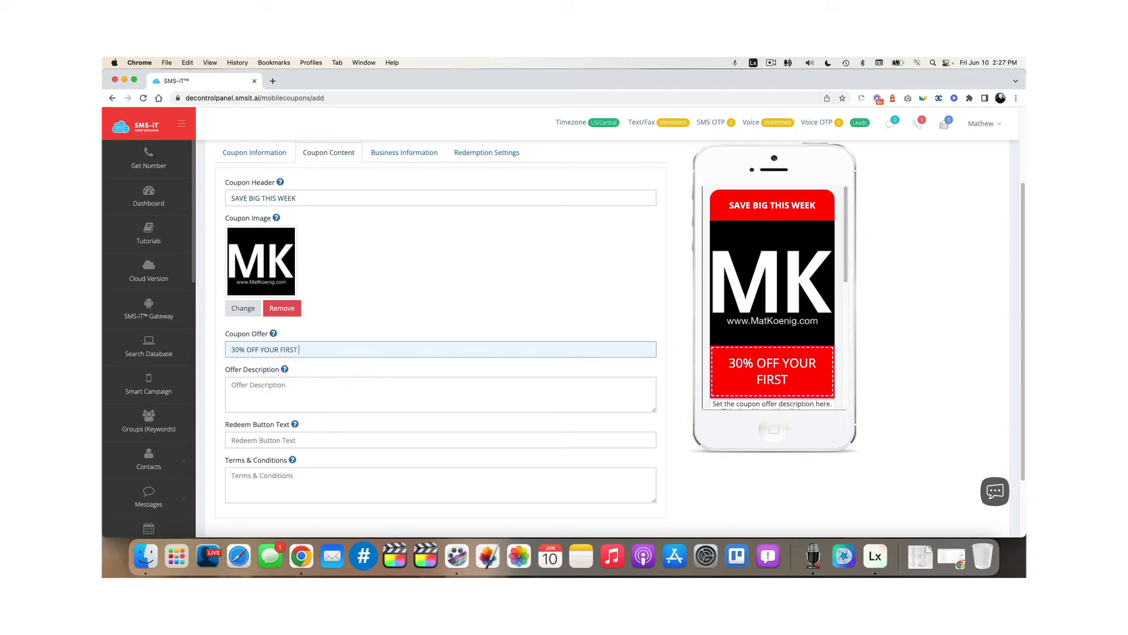
type("MONTH")
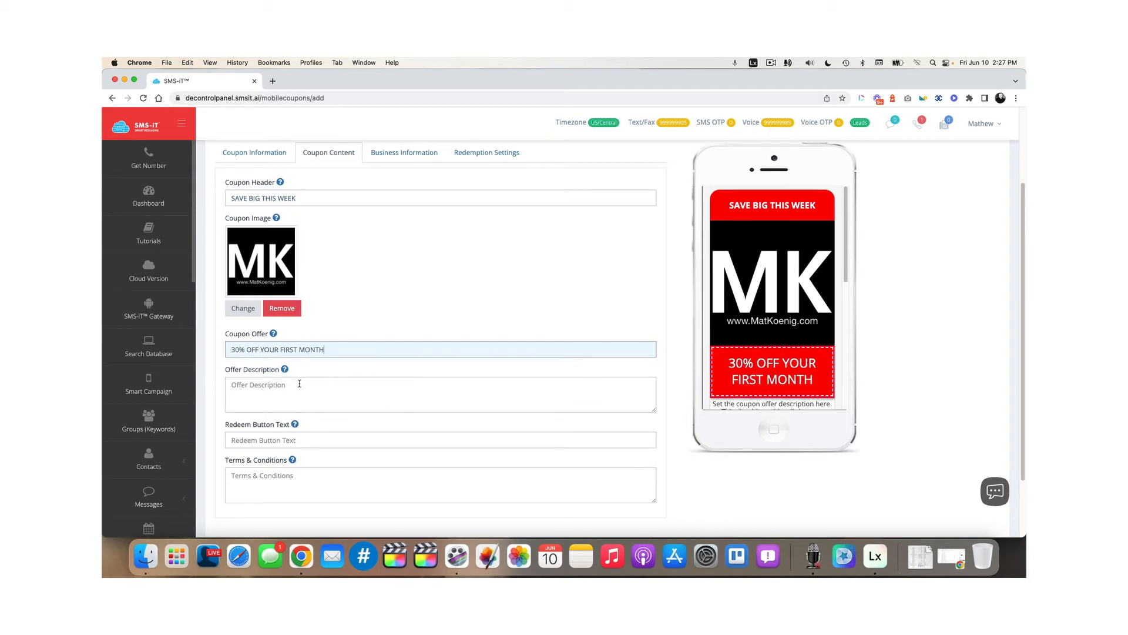
Add the offer description 'Get 30% off your first month of service with me.'
left_click(298, 384)
scroll(782, 344, "down", 2)
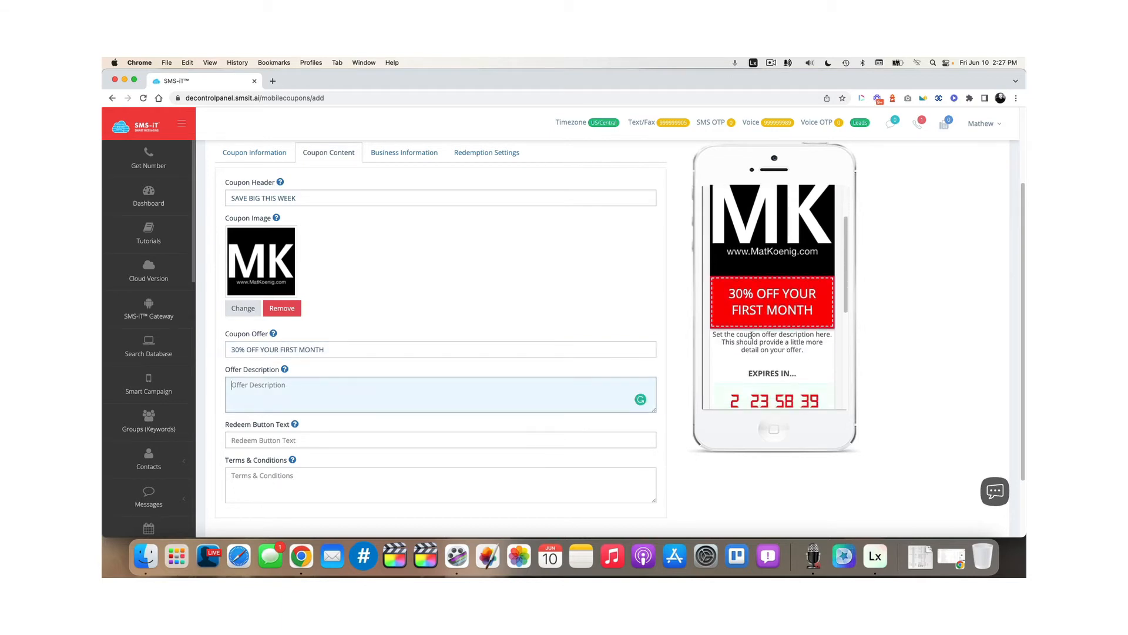
type("Get 30$")
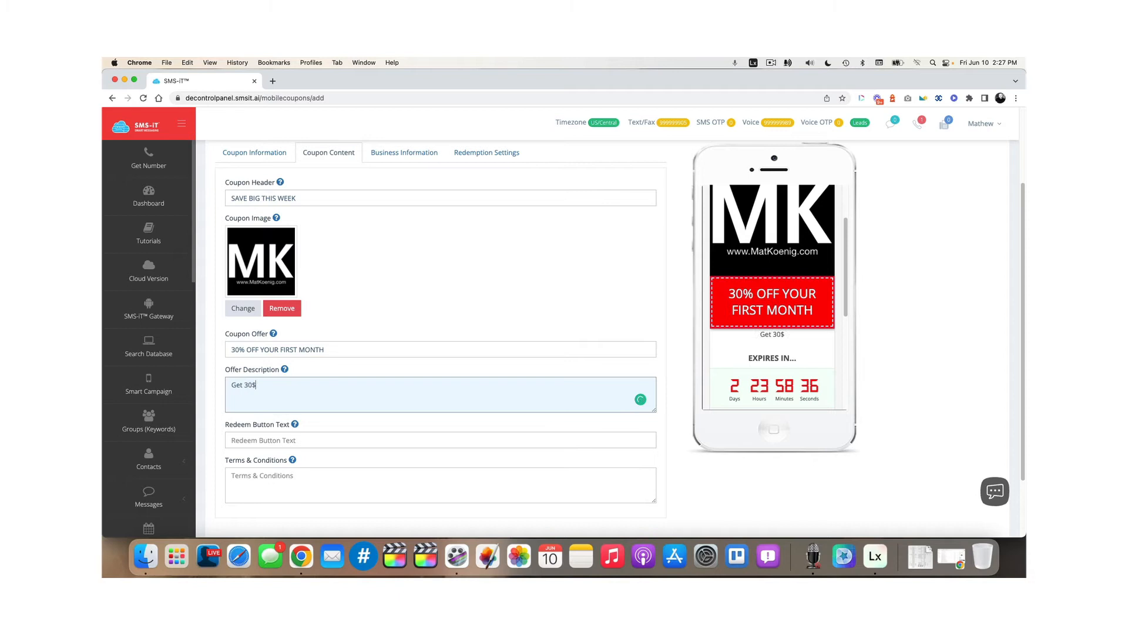
key("BackSpace")
type("% off your first month of service with me.")
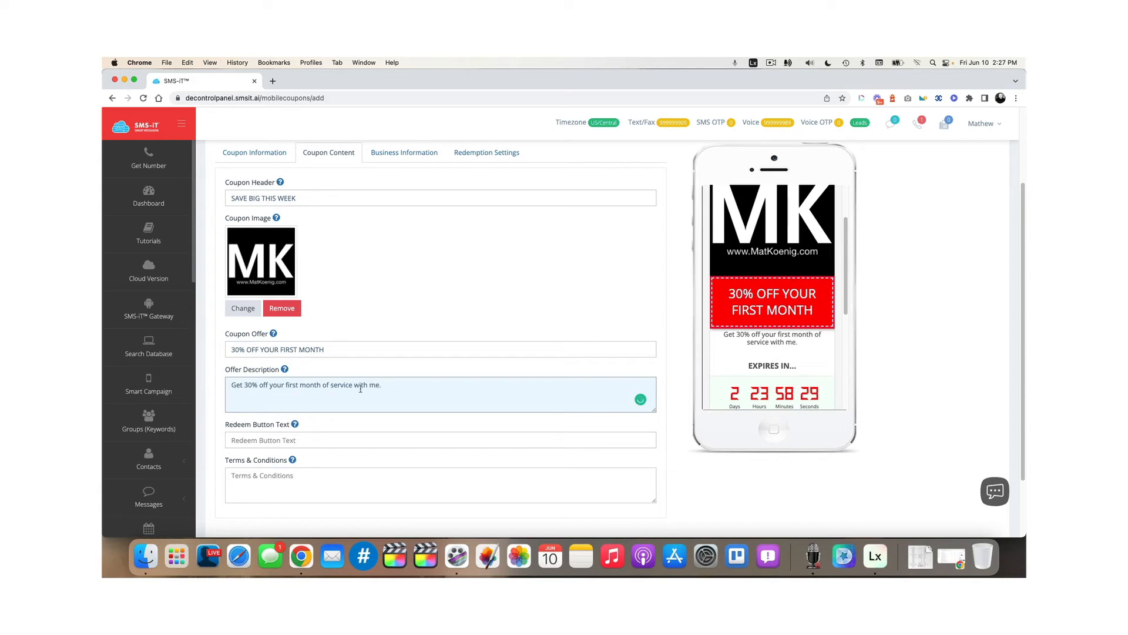
scroll(729, 372, "down", 2)
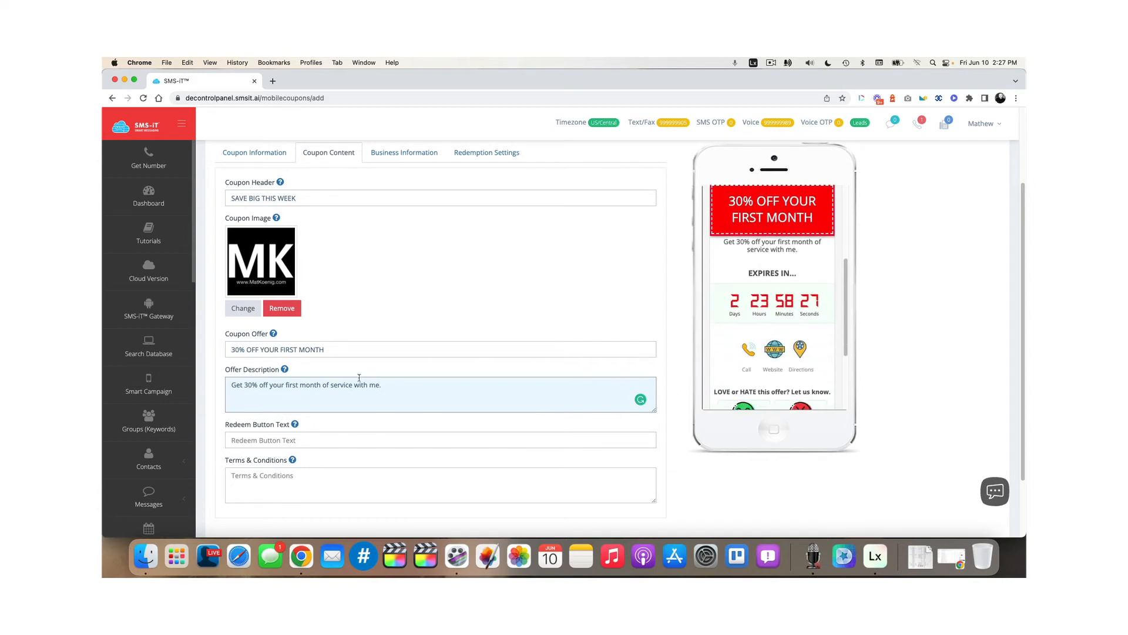
left_click(264, 442)
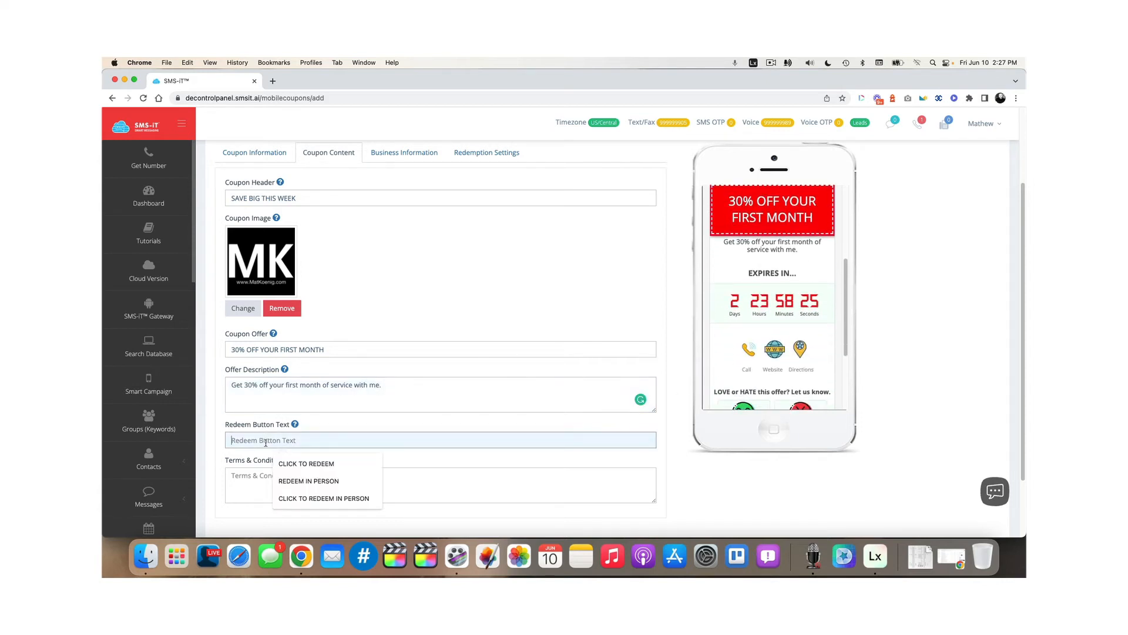
Set the redeem button label to CLICK TO REDEEM, check the Fine Print help, and select Terms & Conditions
left_click(307, 464)
scroll(758, 370, "down", 1)
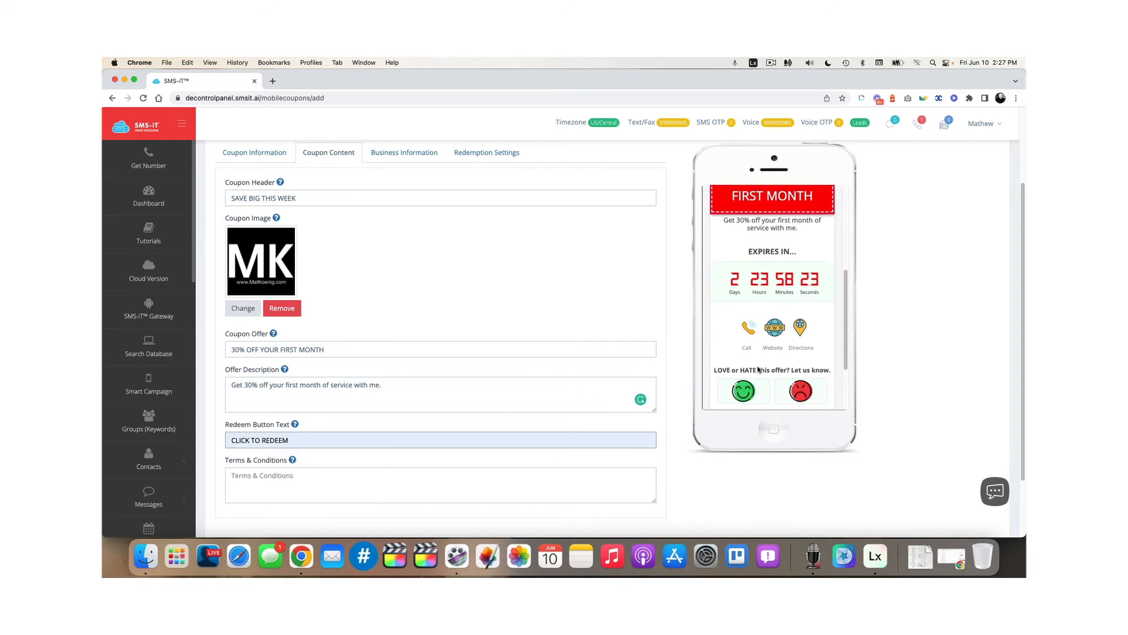
scroll(758, 370, "down", 3)
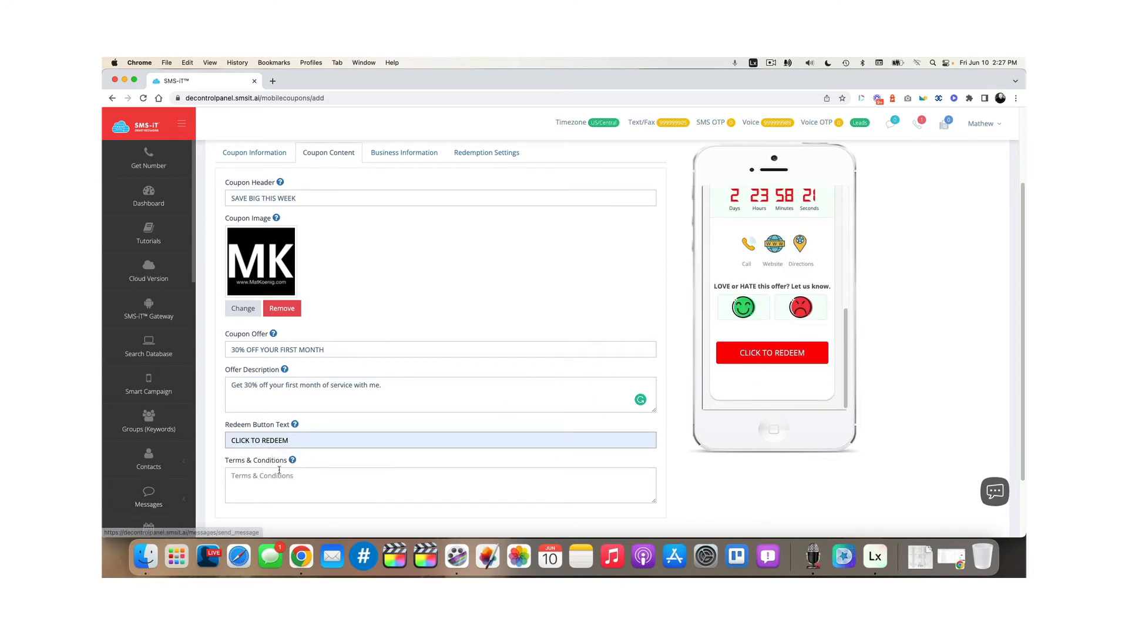
mouse_move(292, 462)
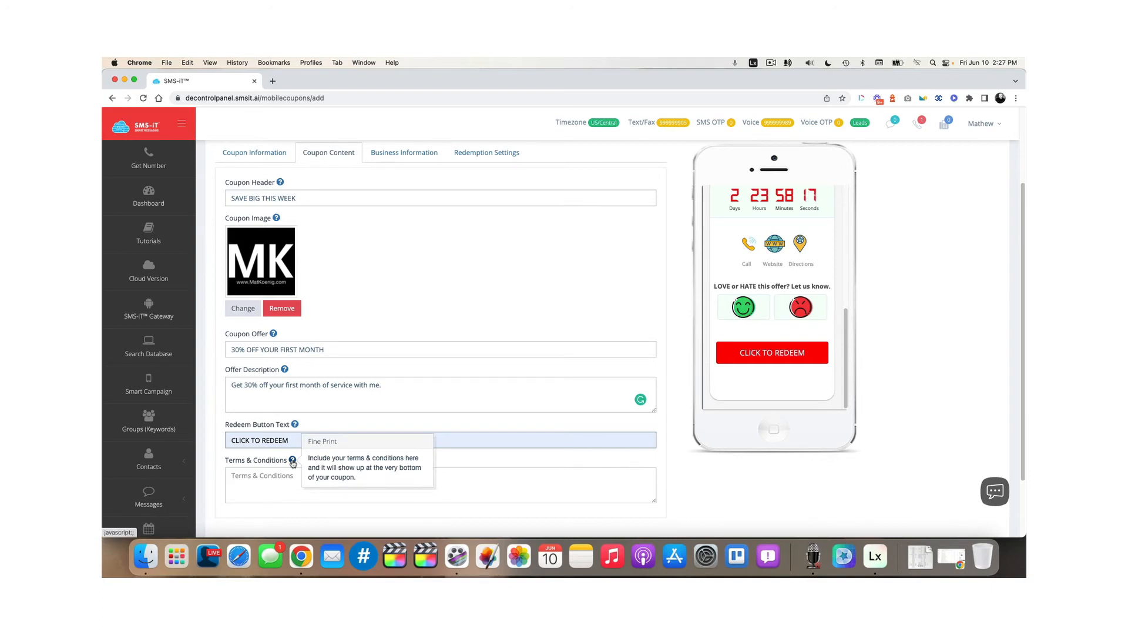
left_click(274, 487)
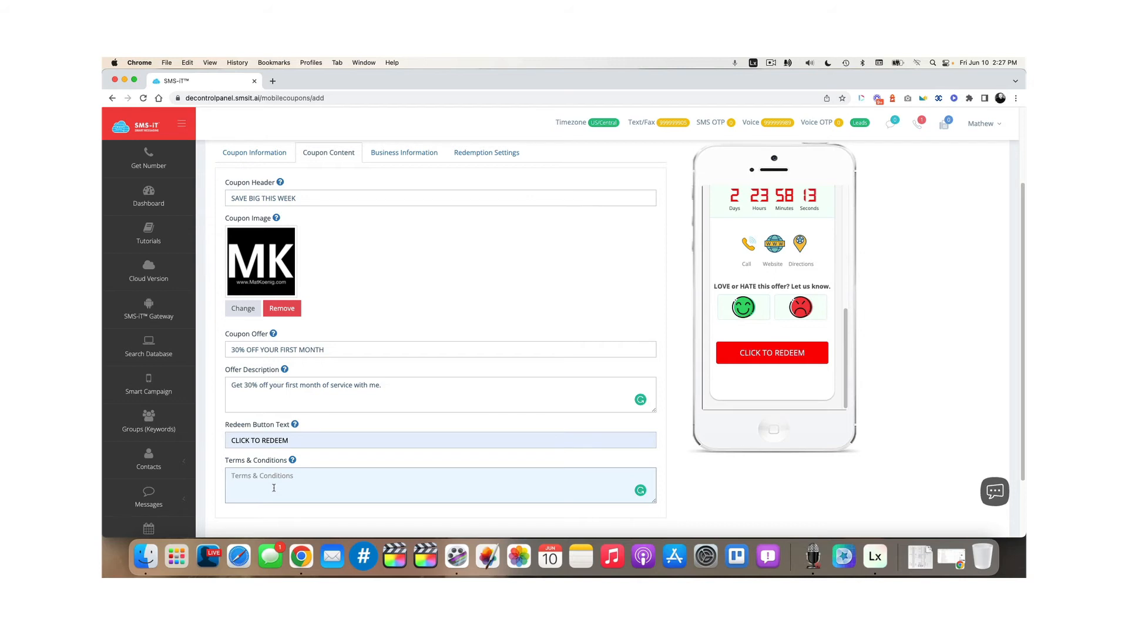
Replace the T&C link text with '1 Coupon per person. Not redeemable for cash. Not valid with other offers.'
type("View T&")
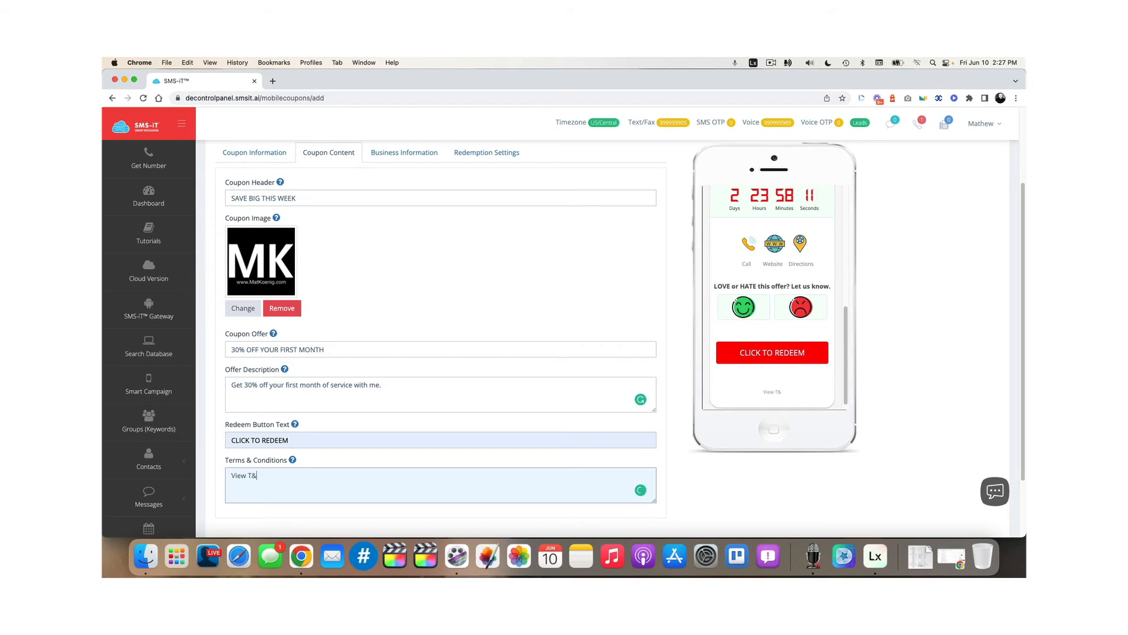
type("C at www.matkoenig.com/")
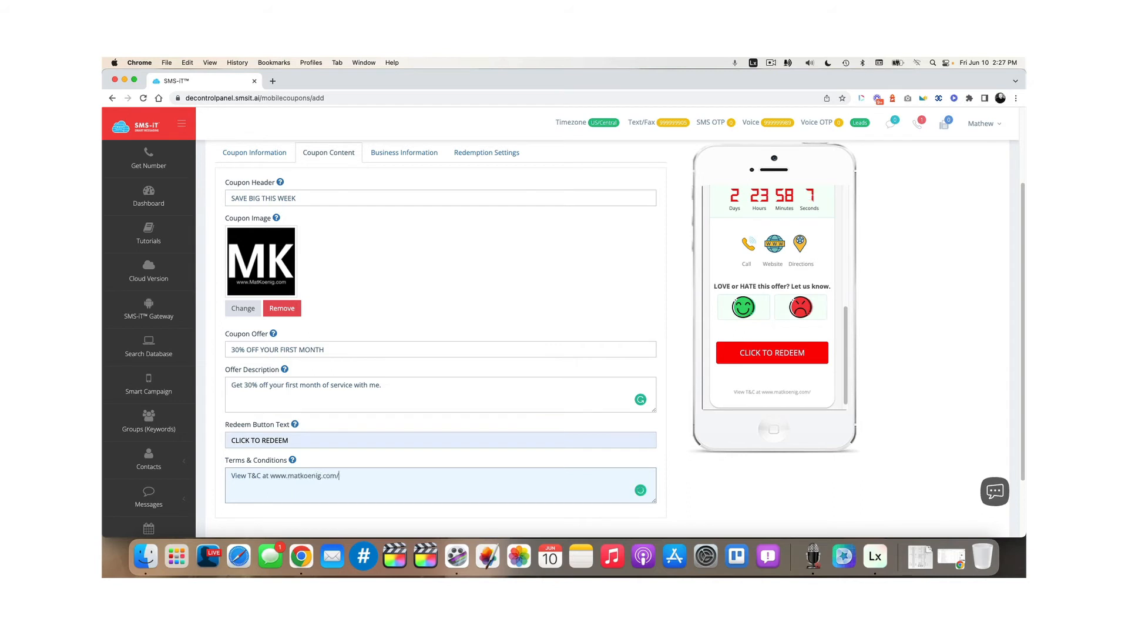
type("legal")
left_click_drag(367, 475, 223, 475)
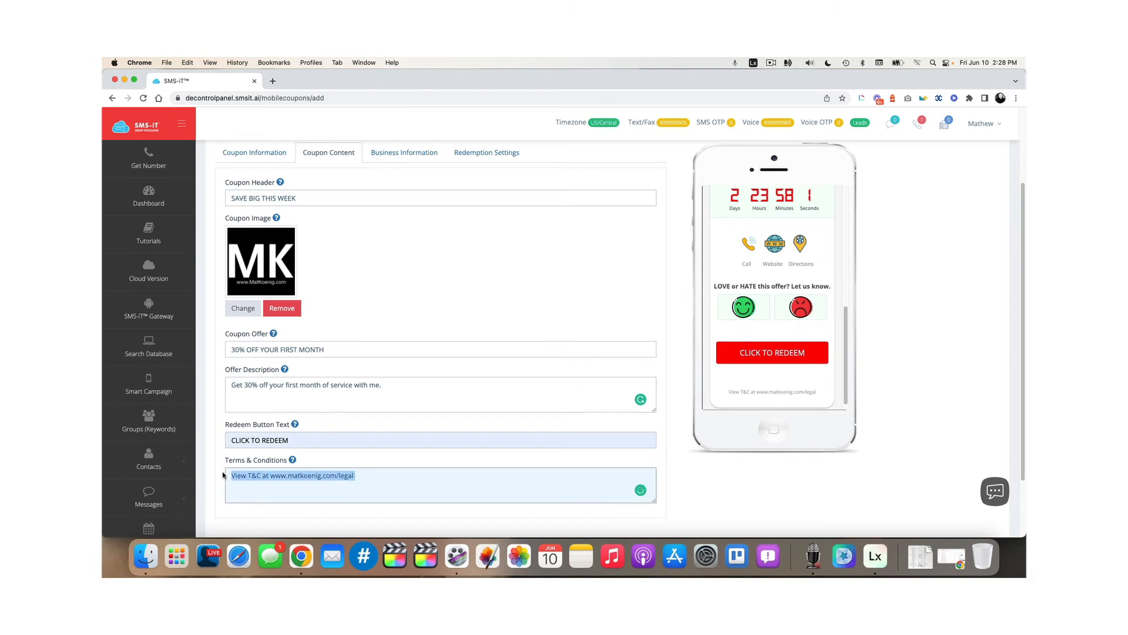
type("1 COupon per")
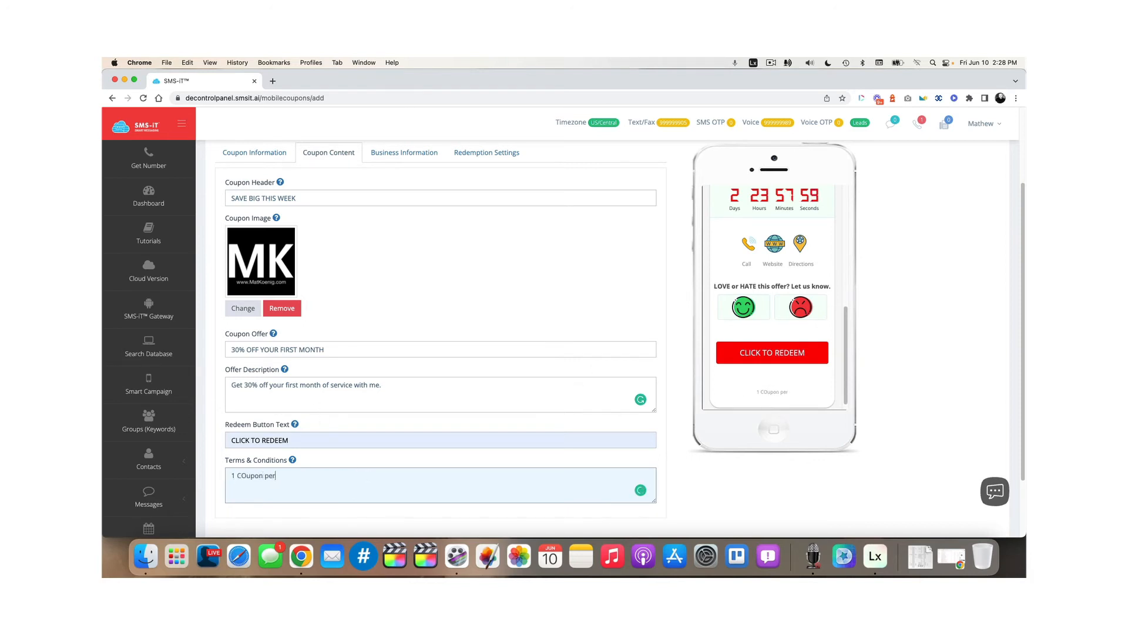
key("BackSpace")
key("BackSpace")
key("BackSpace")
key("BackSpace")
key("BackSpace")
key("BackSpace")
key("BackSpace")
key("BackSpace")
key("BackSpace")
type("oupon p")
type("ers")
type("erson")
type("Not v")
key("BackSpace")
key("BackSpace")
key("BackSpace")
key("BackSpace")
key("BackSpace")
type("Not redeemable for cash. ")
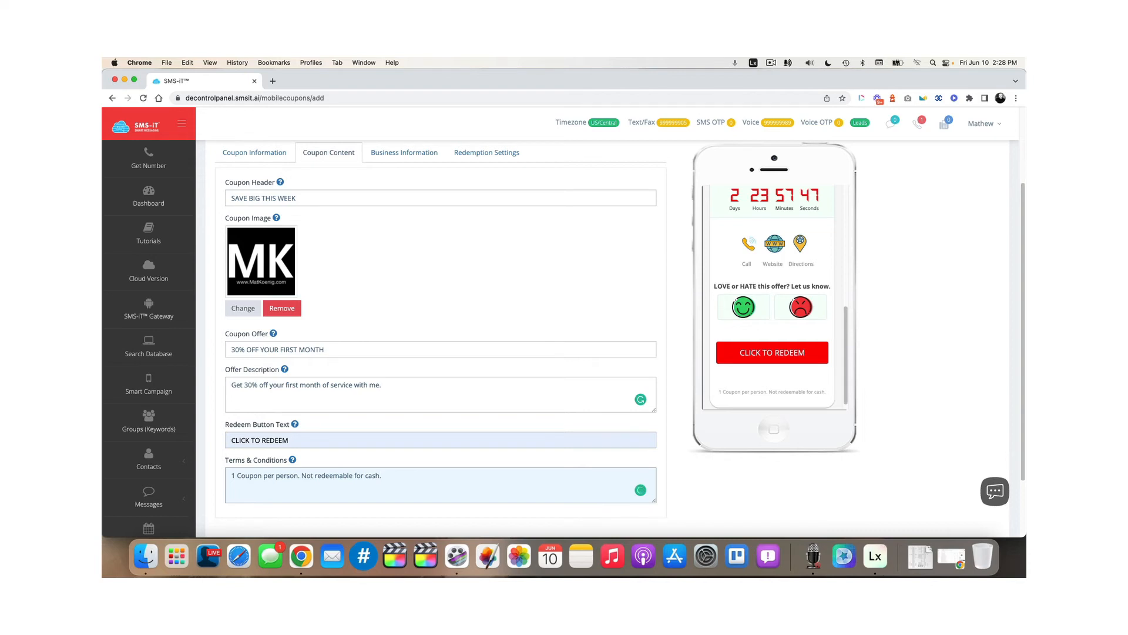
type("Not valid with other o")
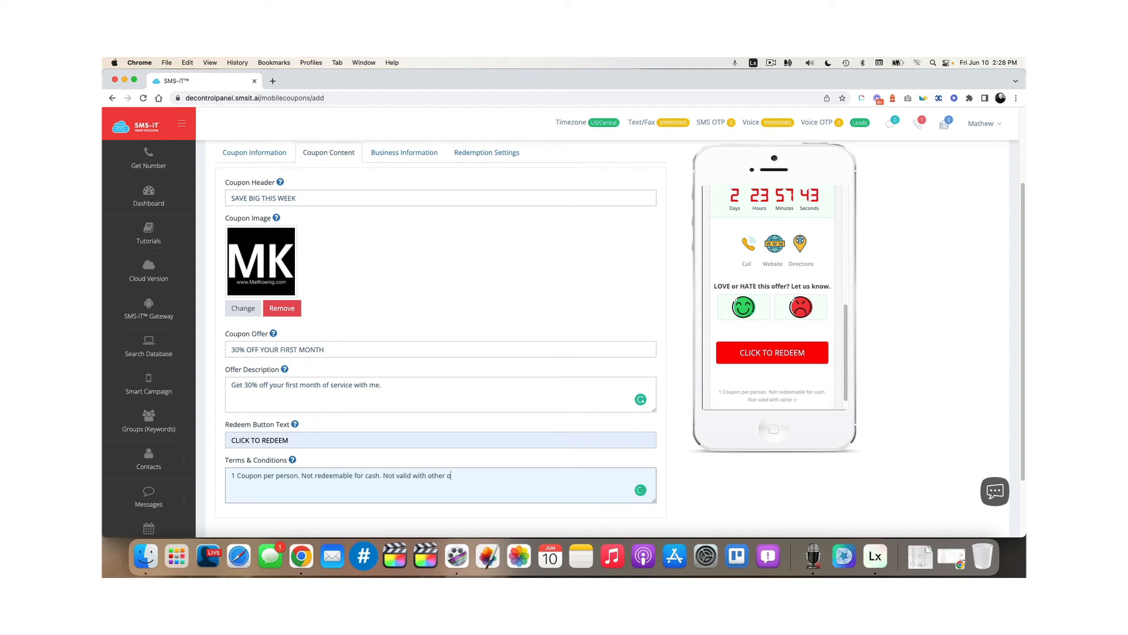
type("ffers.")
key("BackSpace")
key("BackSpace")
key("BackSpace")
key("BackSpace")
key("BackSpace")
type("fers.")
scroll(750, 375, "down", 1)
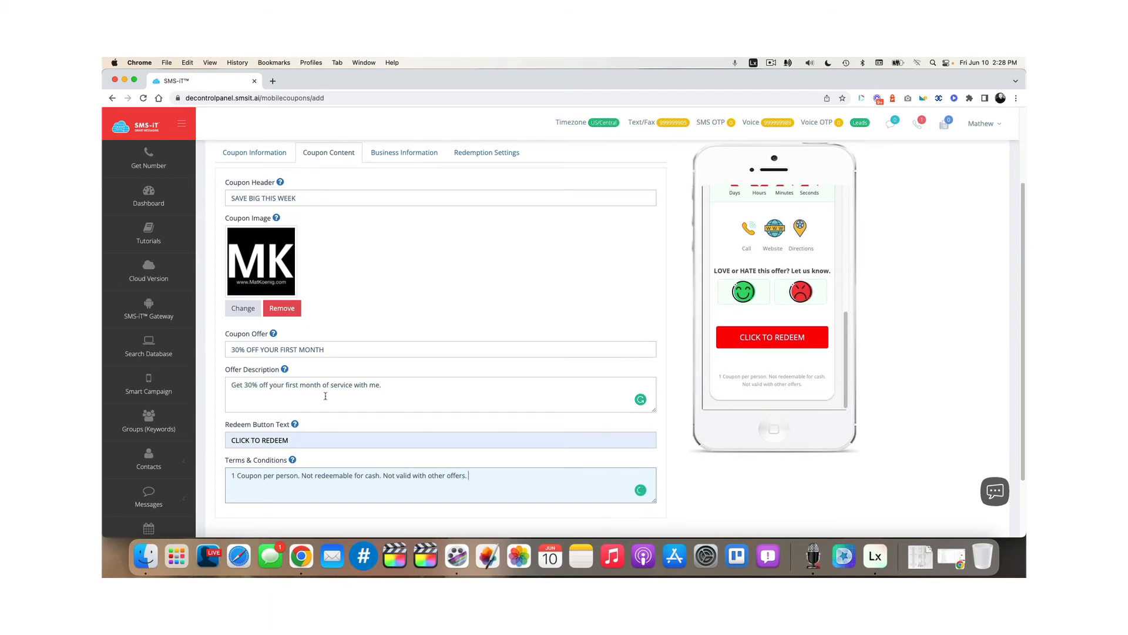
scroll(325, 396, "down", 1)
scroll(352, 353, "up", 3)
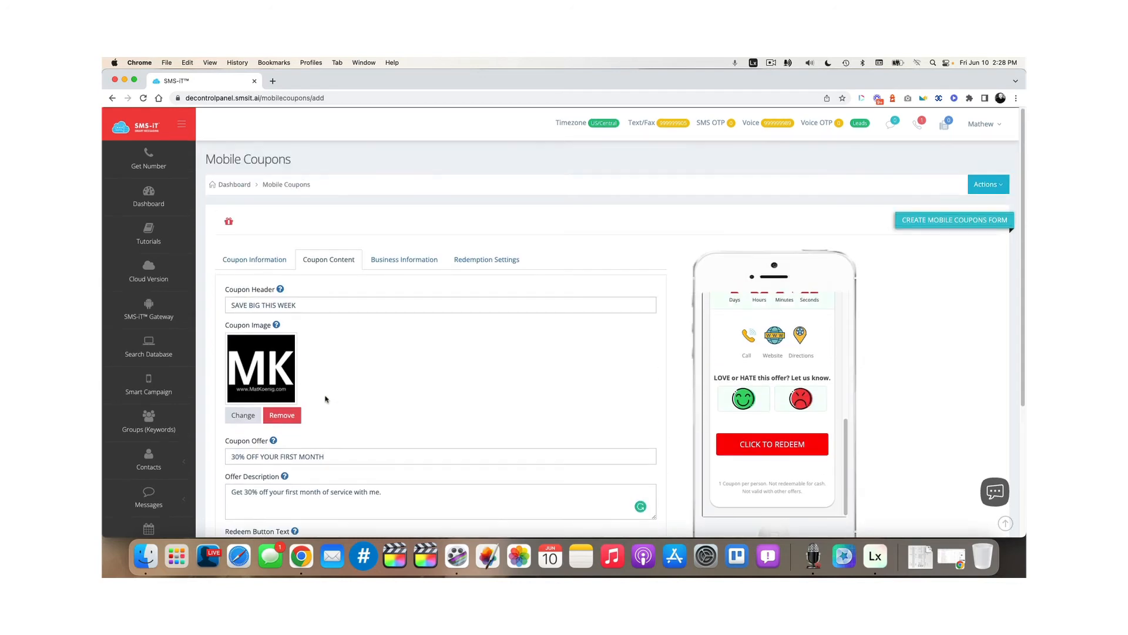
In Business Information, enter the business phone number for the coupon
left_click(397, 261)
scroll(349, 355, "down", 2)
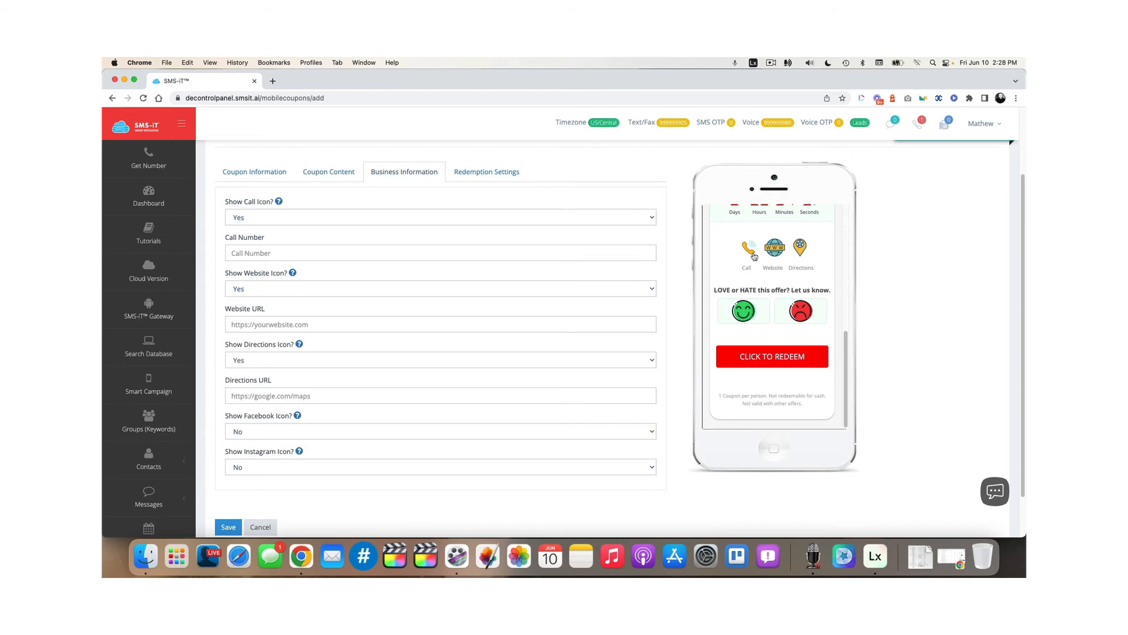
left_click(330, 253)
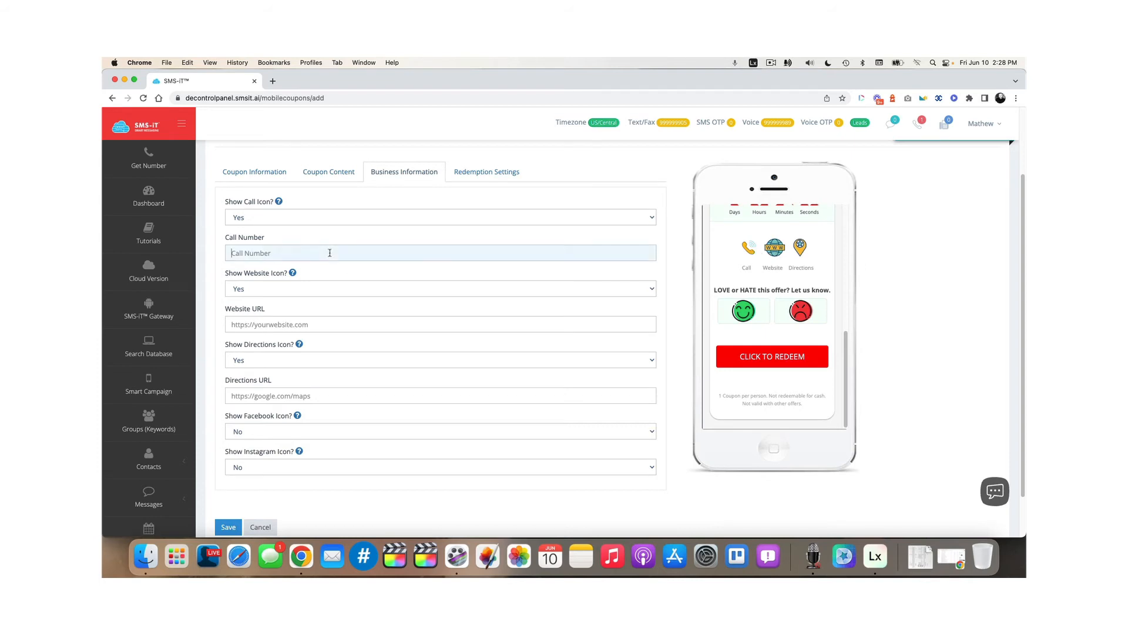
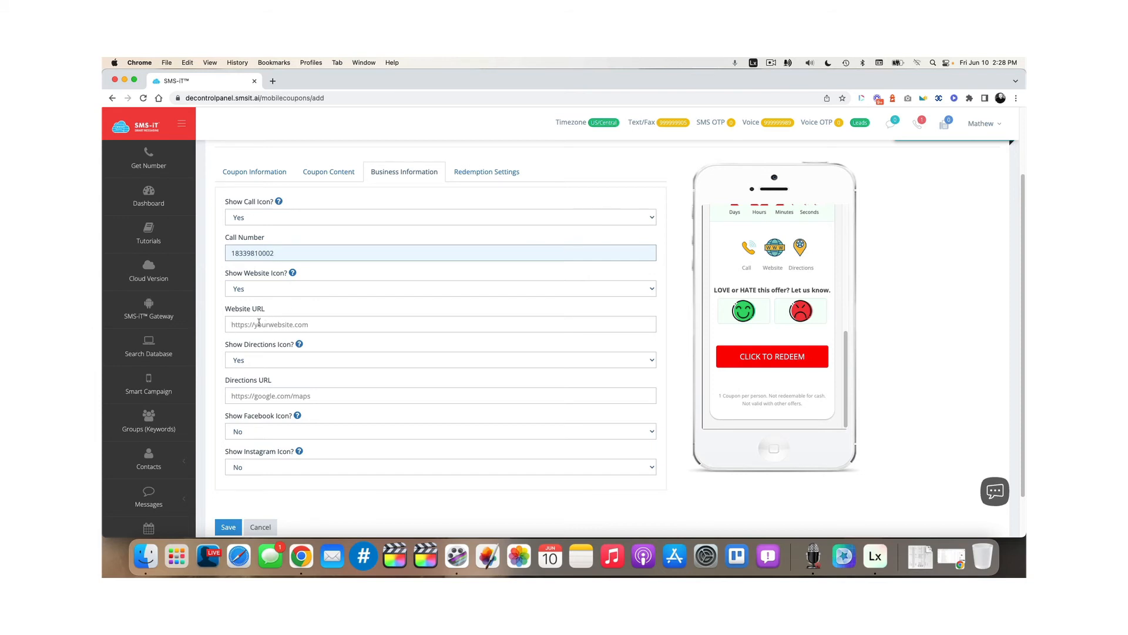
left_click(292, 324)
Hide the website, directions and call icons on the coupon
left_click(264, 289)
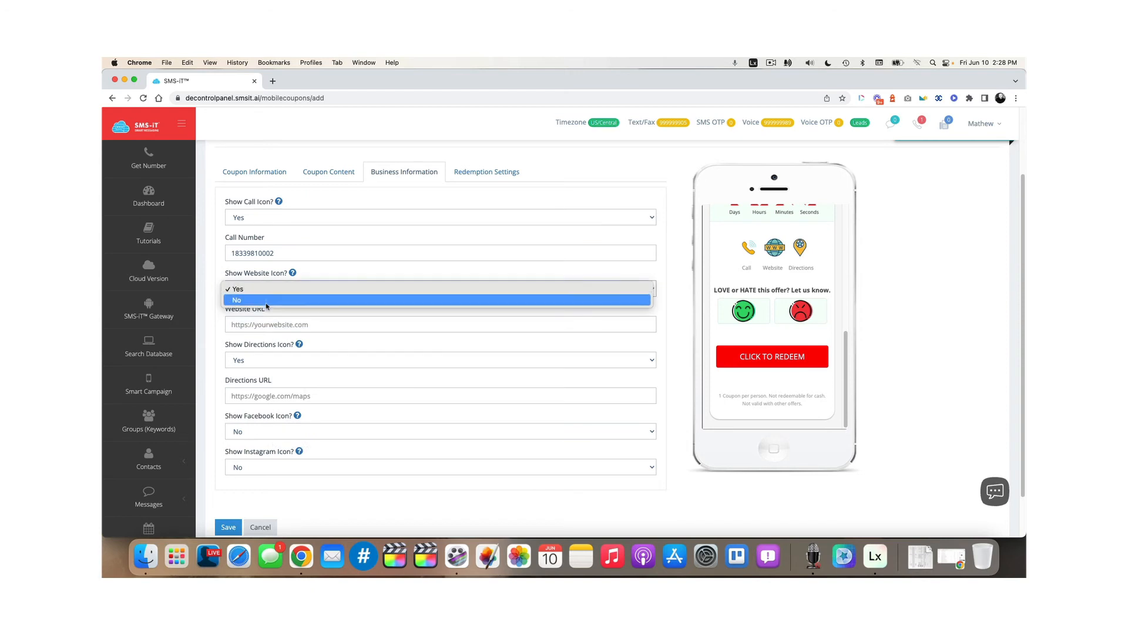
left_click(265, 301)
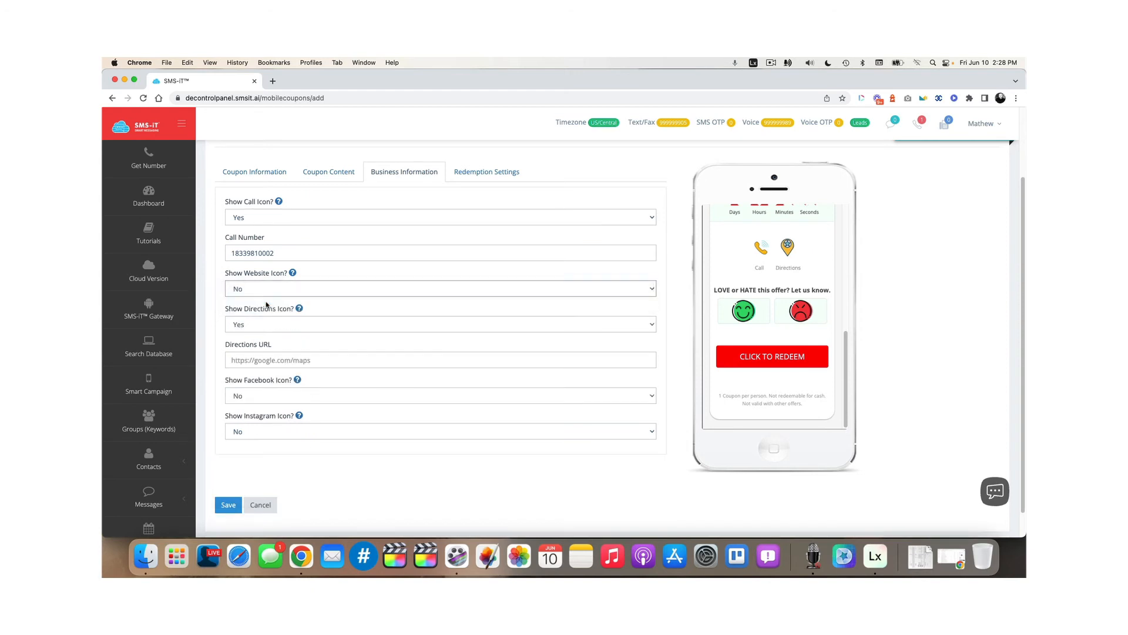
left_click(293, 325)
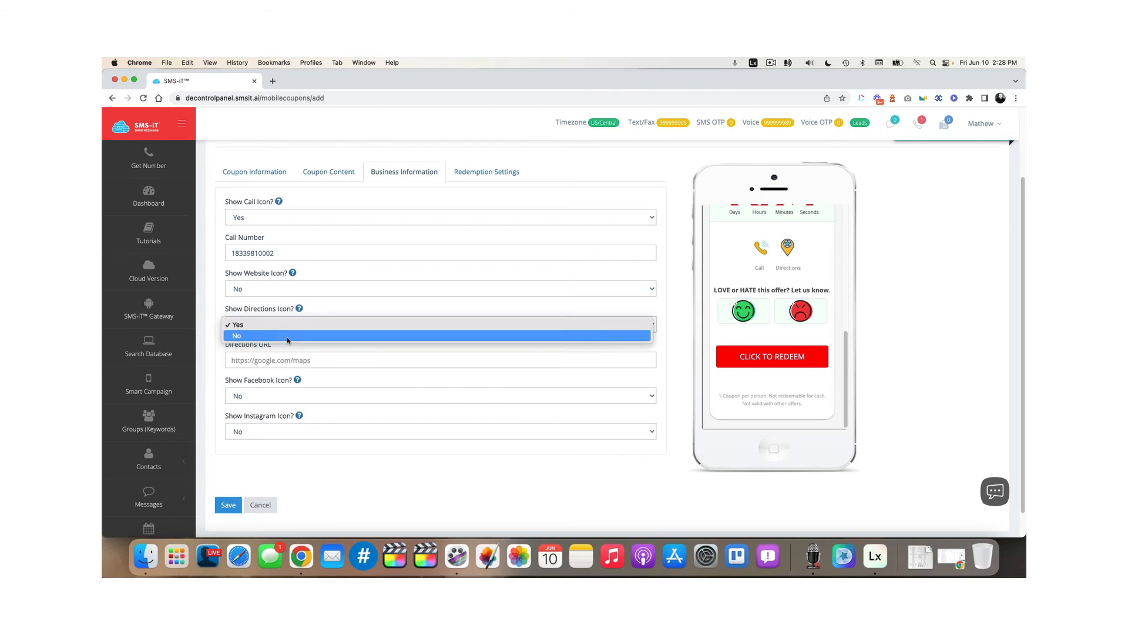
left_click(287, 337)
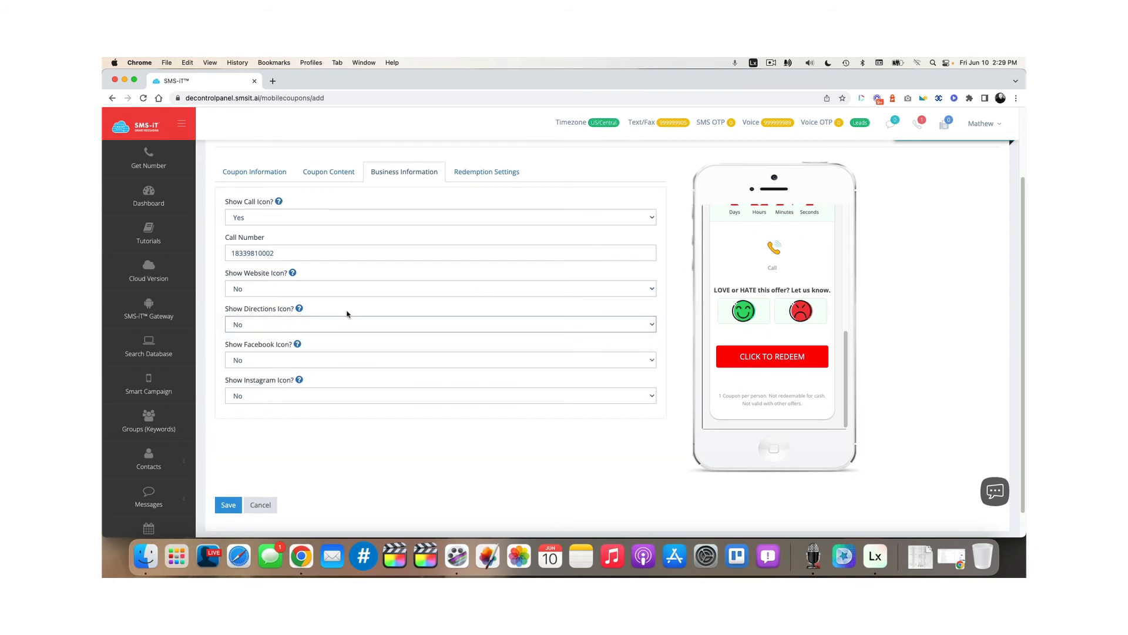
left_click(299, 220)
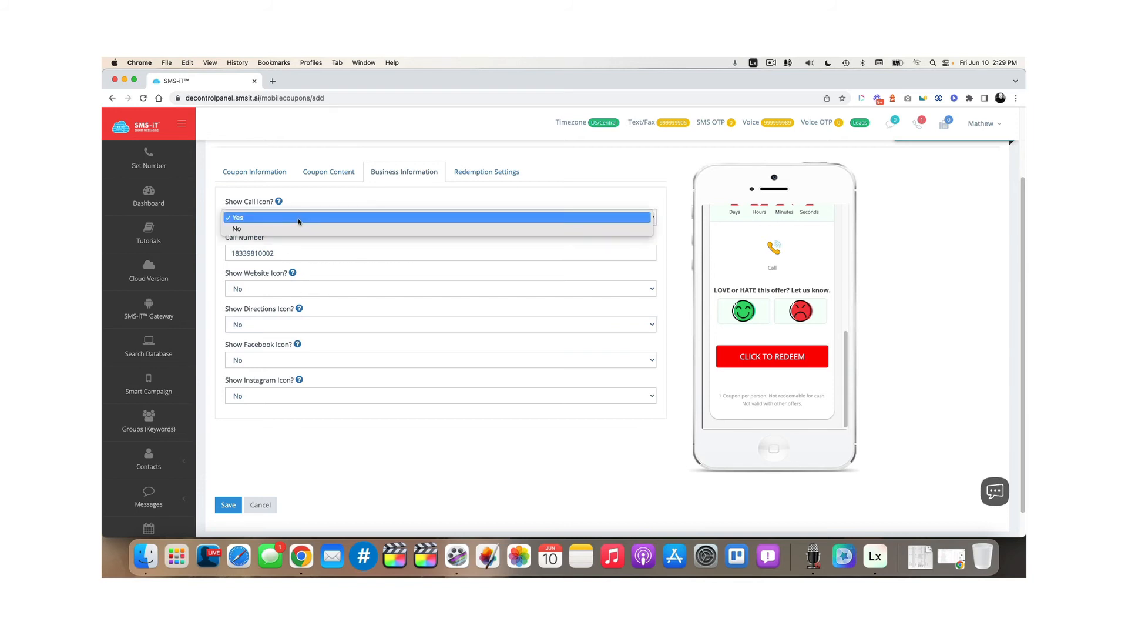
left_click(301, 229)
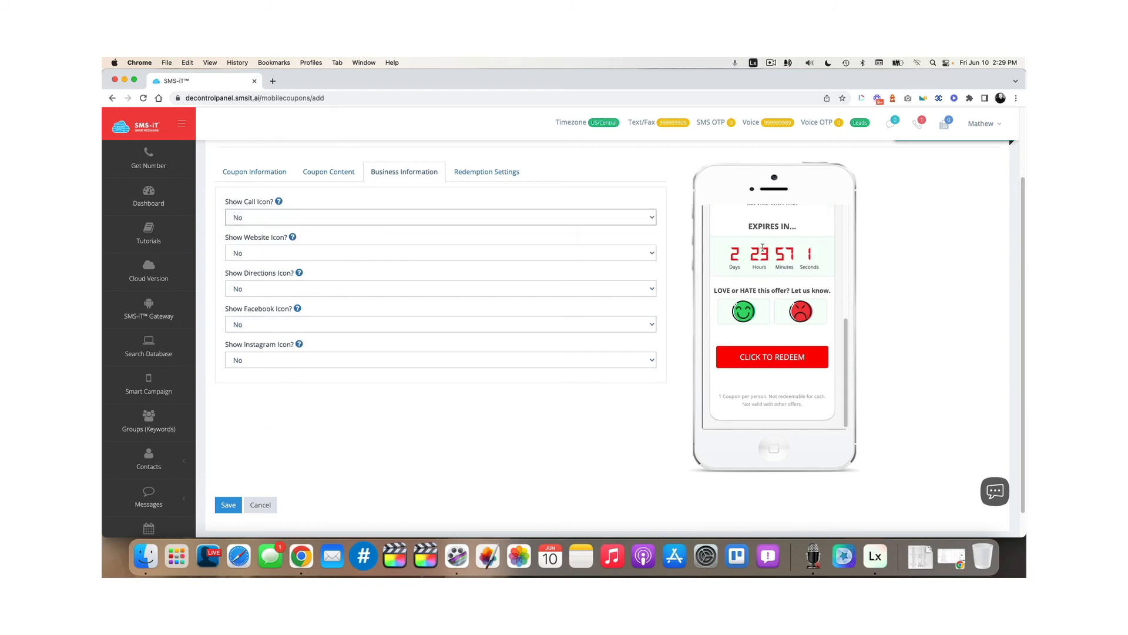
scroll(762, 247, "up", 4)
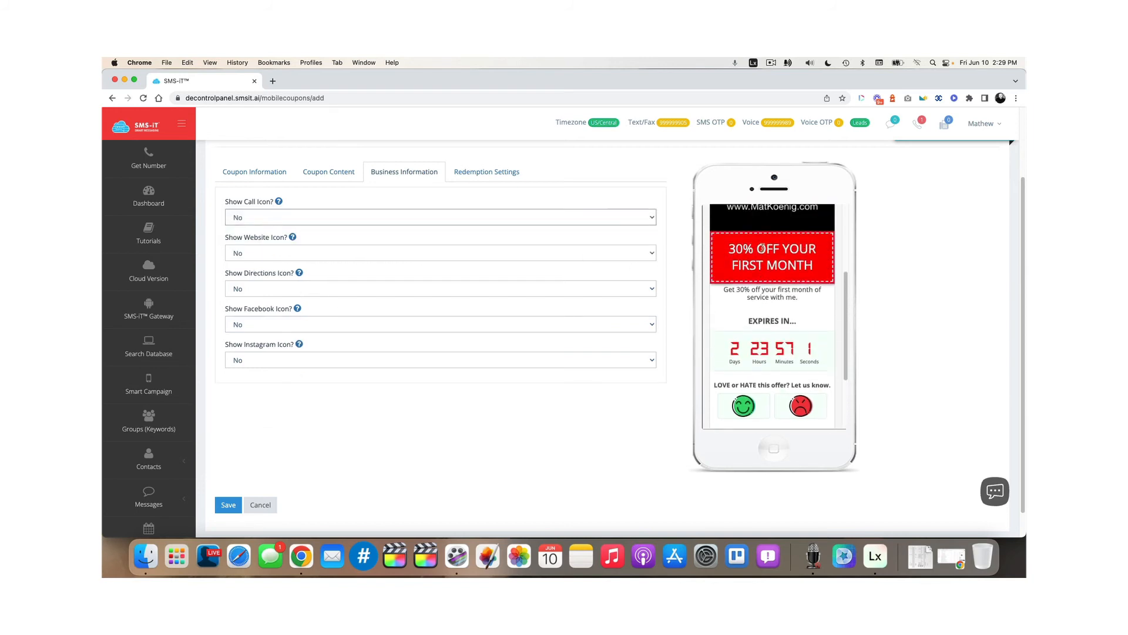
Briefly enable the Facebook and Instagram icons, then set both back to hidden
left_click(286, 325)
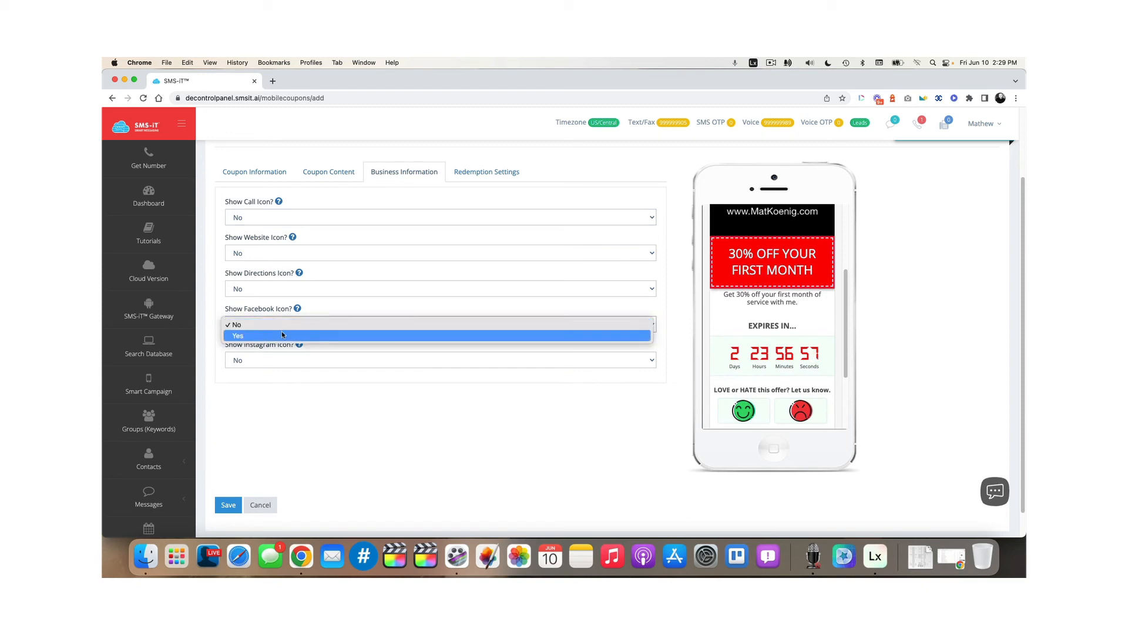
left_click(281, 334)
left_click(244, 395)
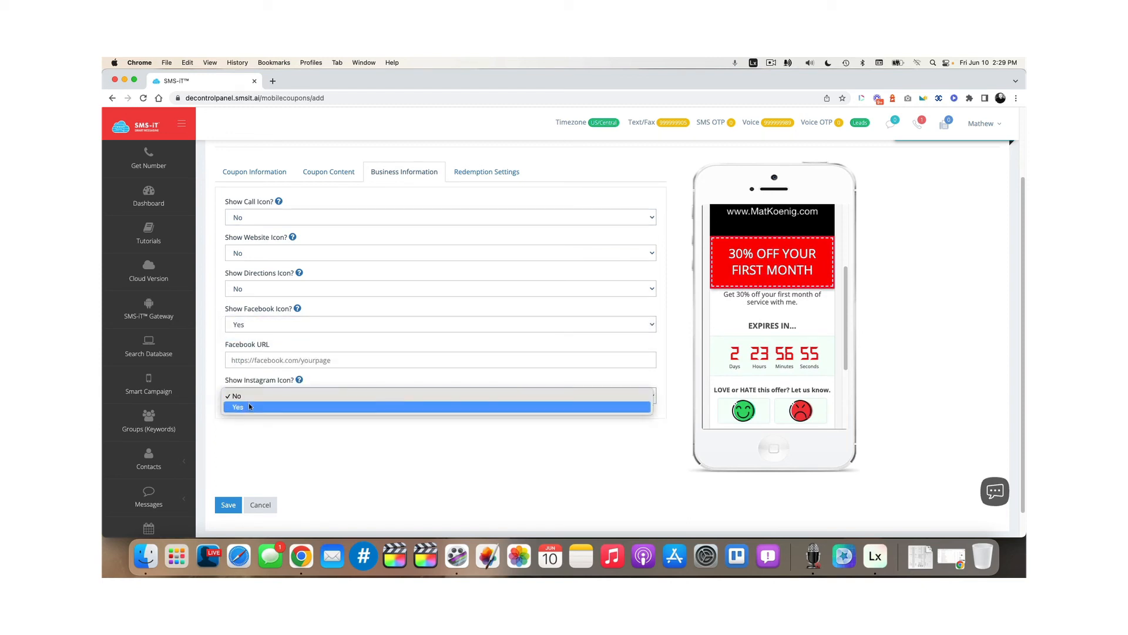
left_click(248, 405)
scroll(785, 363, "down", 5)
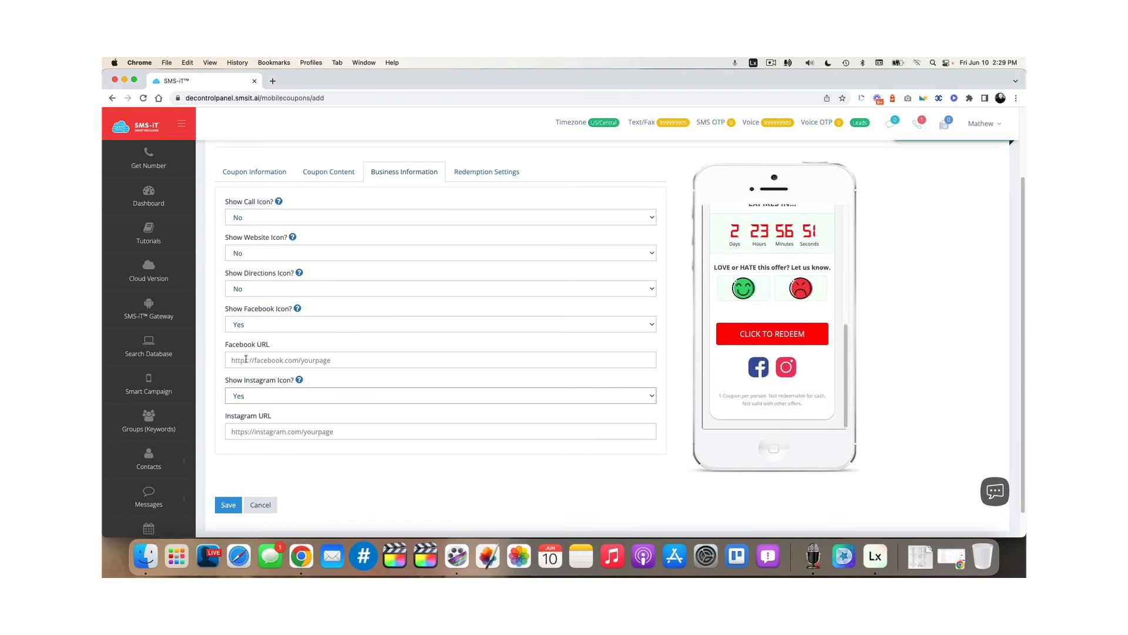
left_click(259, 325)
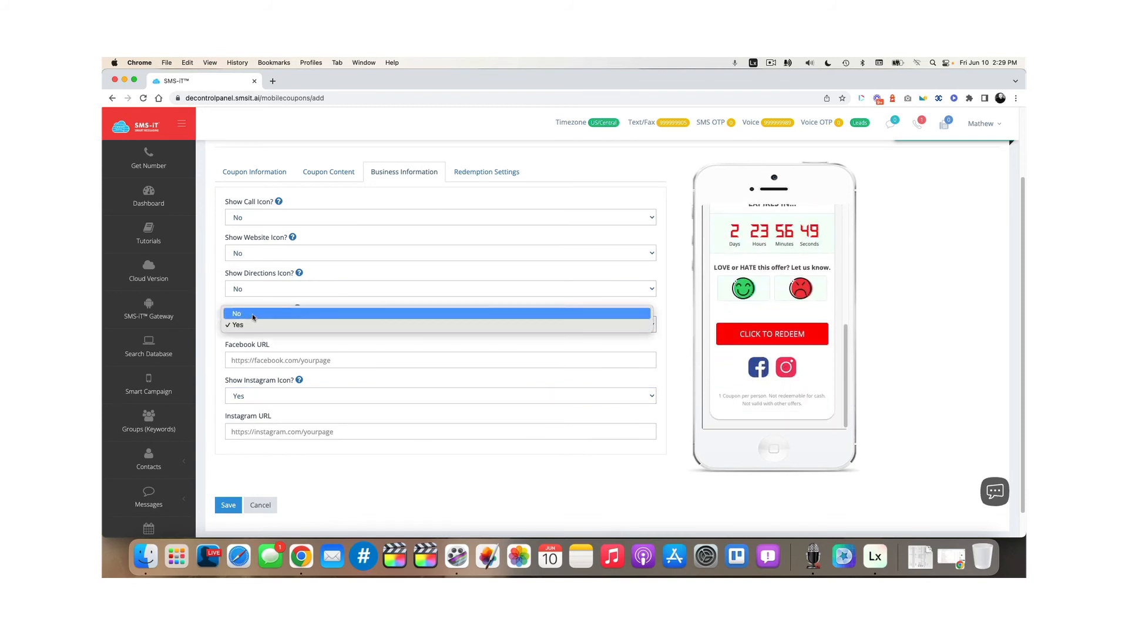
left_click(262, 311)
left_click(259, 359)
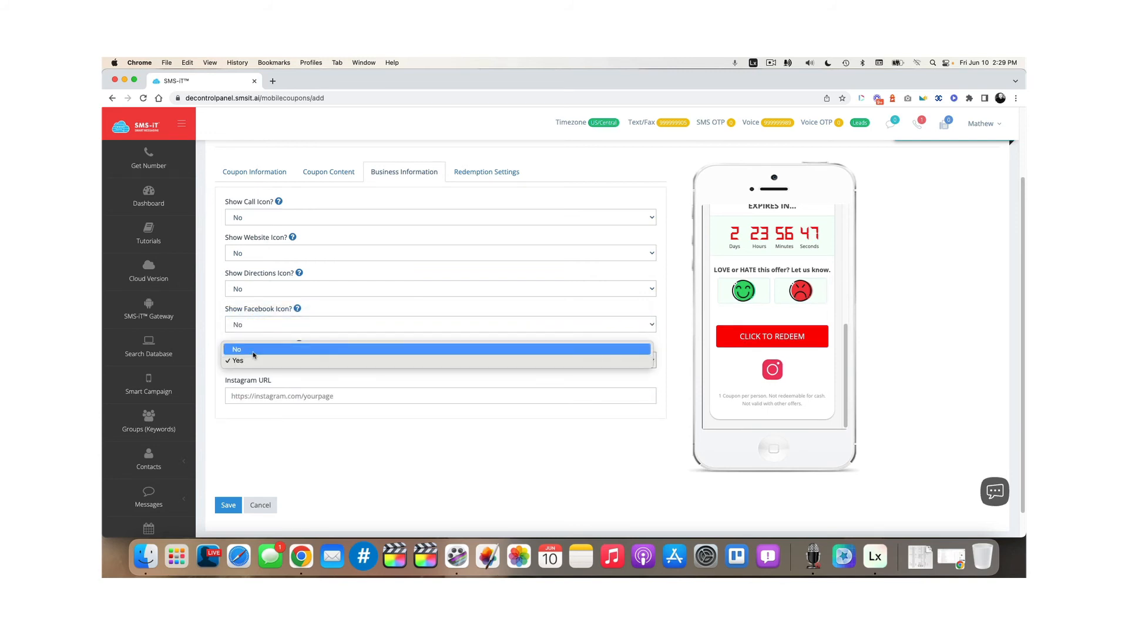
left_click(260, 346)
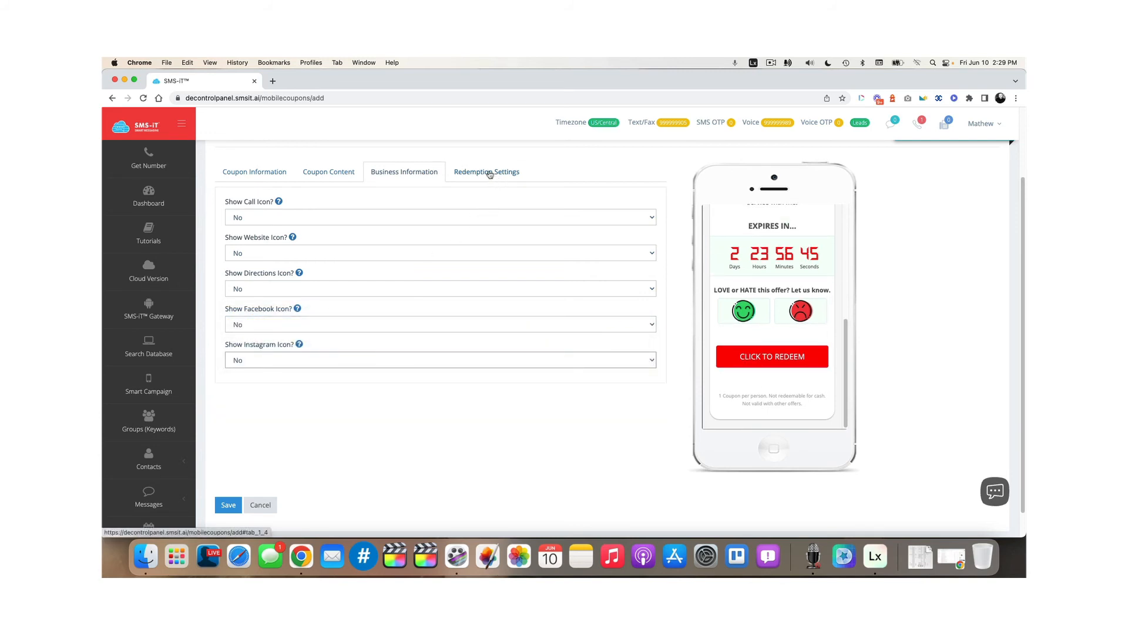
In Redemption Settings, try the QR Code redemption type and fill the code with CD2120
left_click(489, 172)
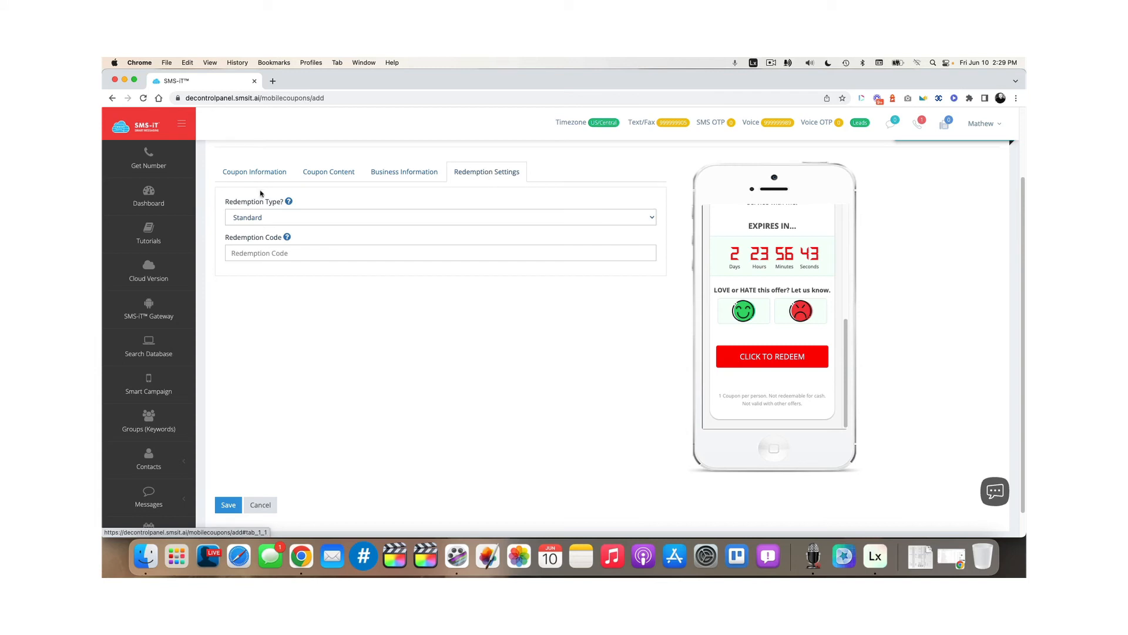
mouse_move(288, 207)
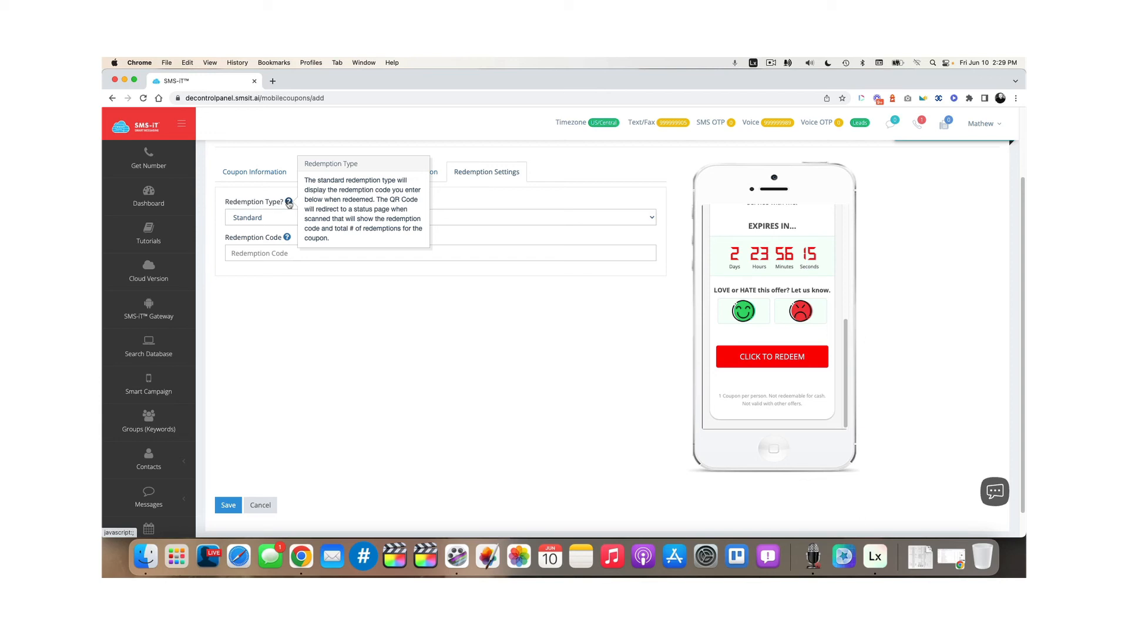
left_click(291, 220)
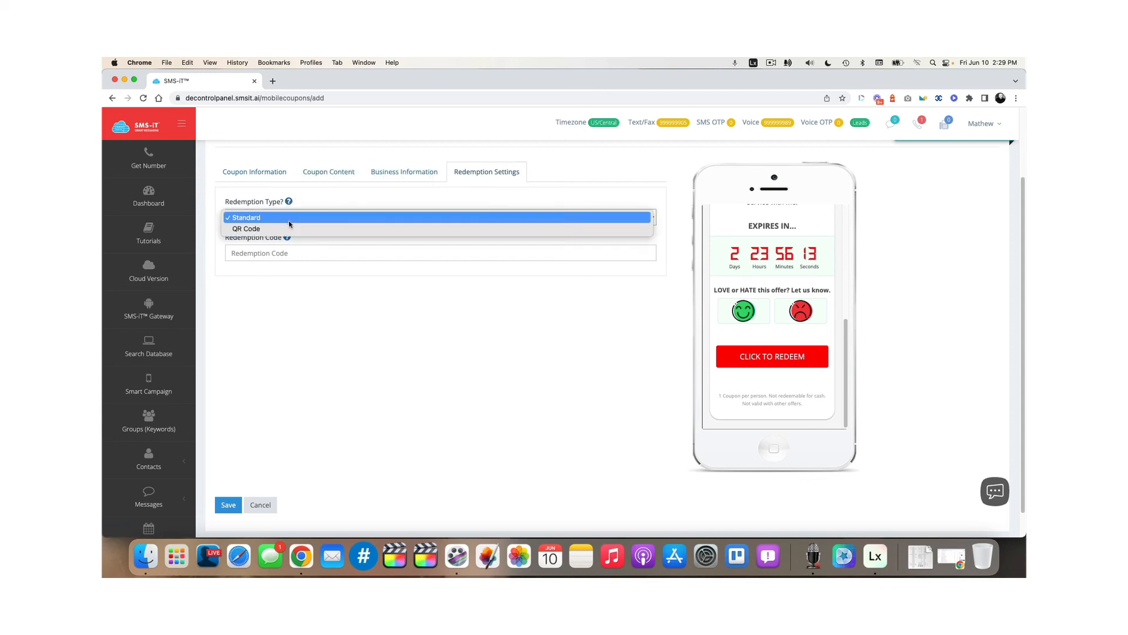
left_click(287, 228)
left_click(251, 252)
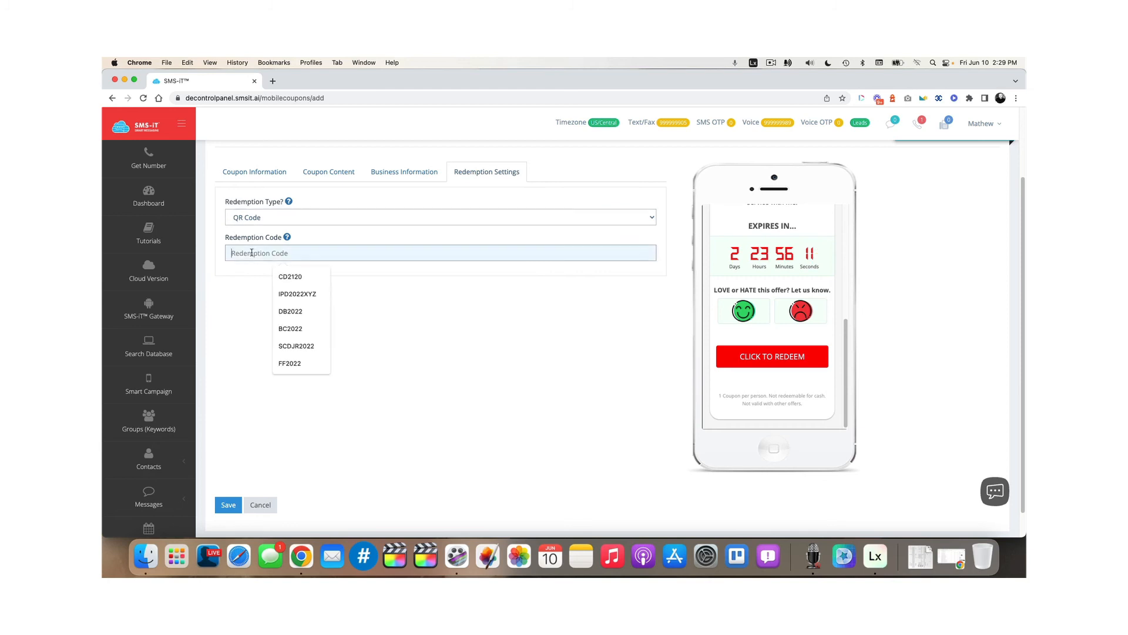
left_click(290, 276)
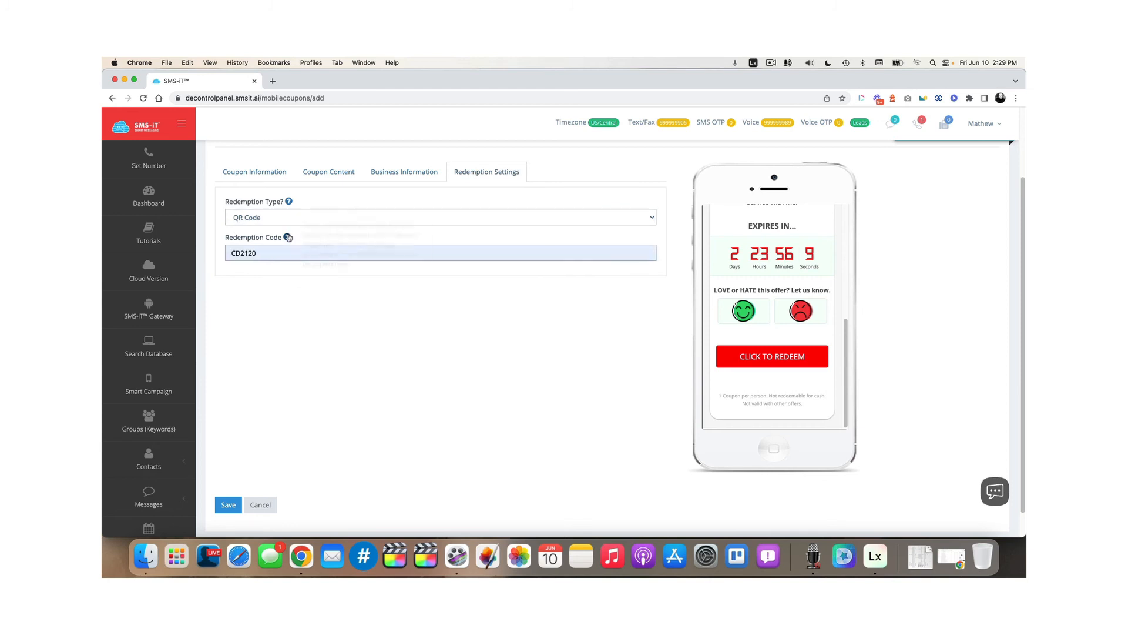
Switch the redemption type back to Standard, change the code to 0622CC, and save the coupon
mouse_move(287, 241)
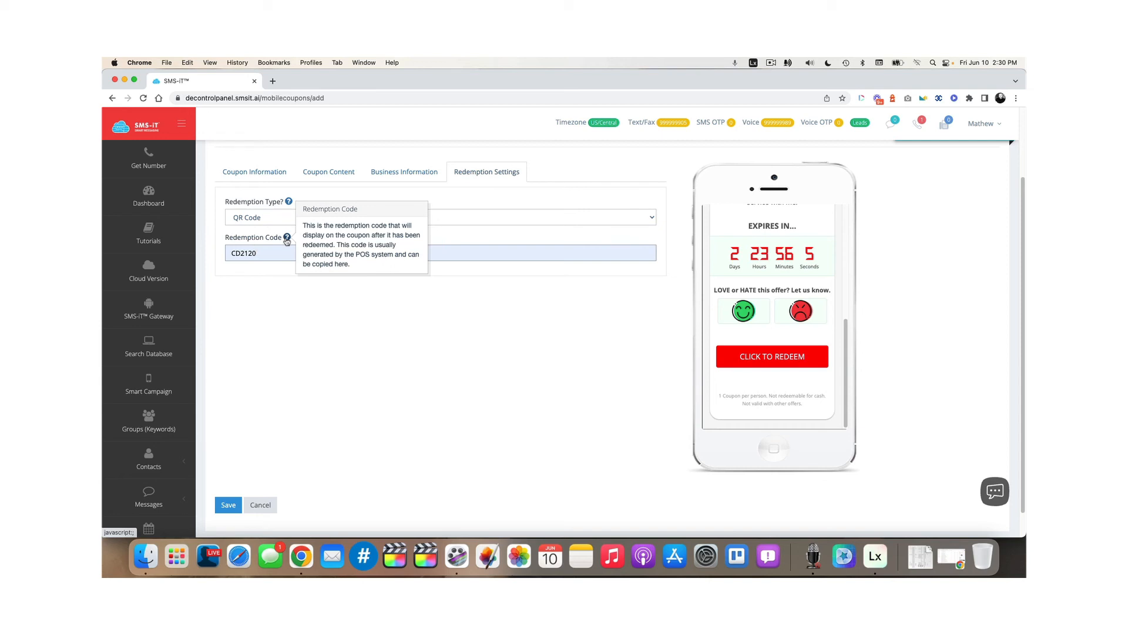
left_click(273, 216)
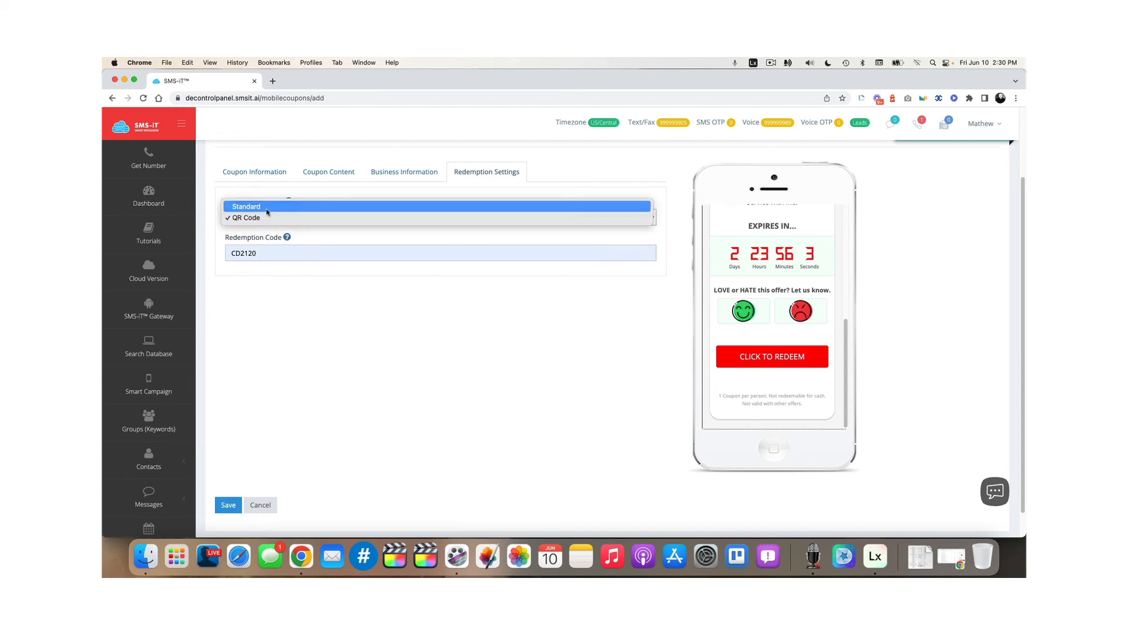
left_click(266, 207)
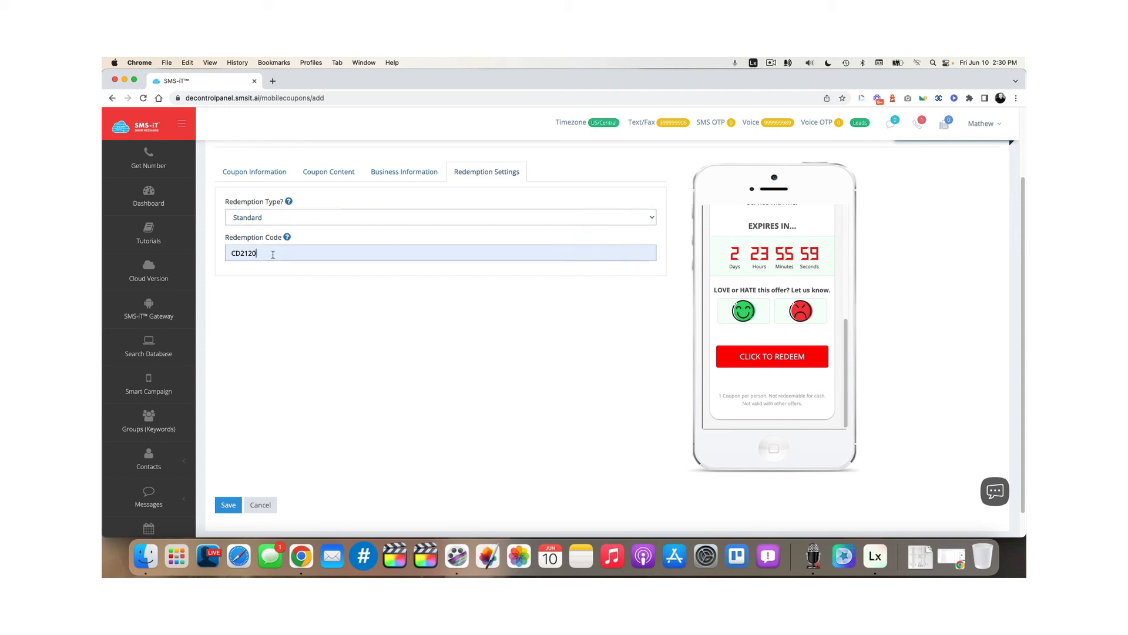
left_click_drag(273, 257, 215, 257)
type("0622CC")
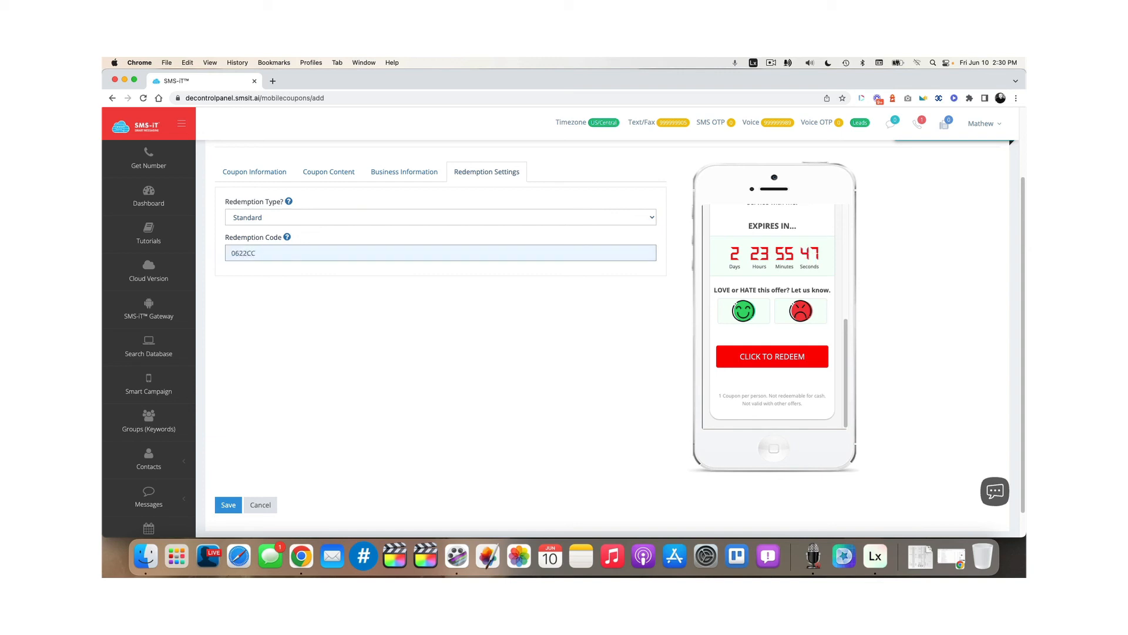
left_click(228, 505)
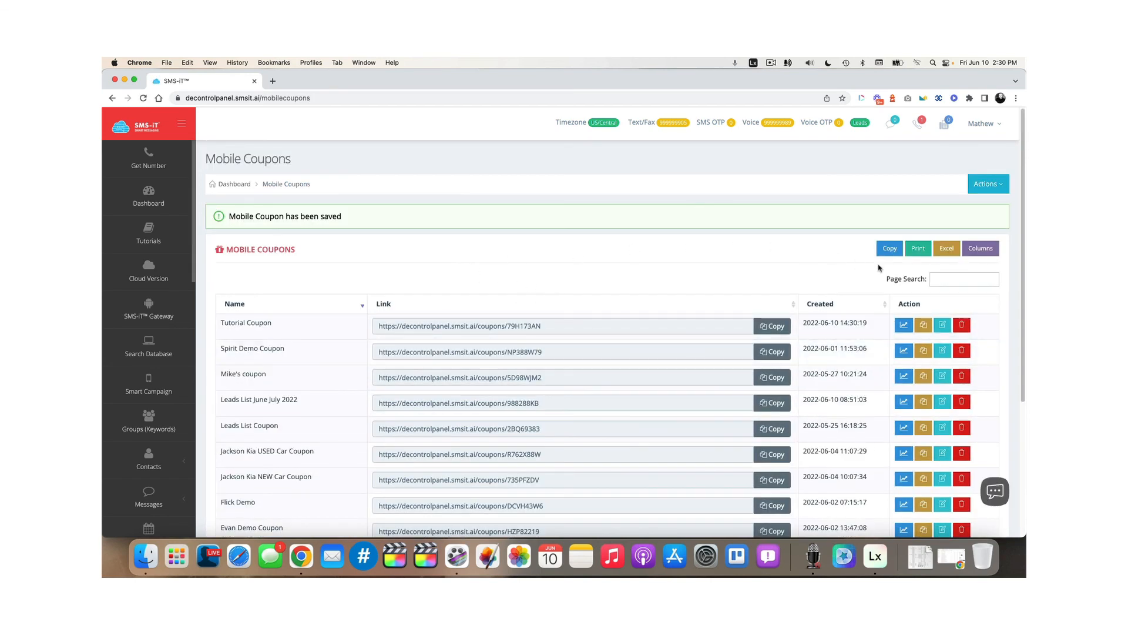
Load the Tutorial Coupon's copied link in a new browser tab, then return to the SMS-iT list
left_click(773, 326)
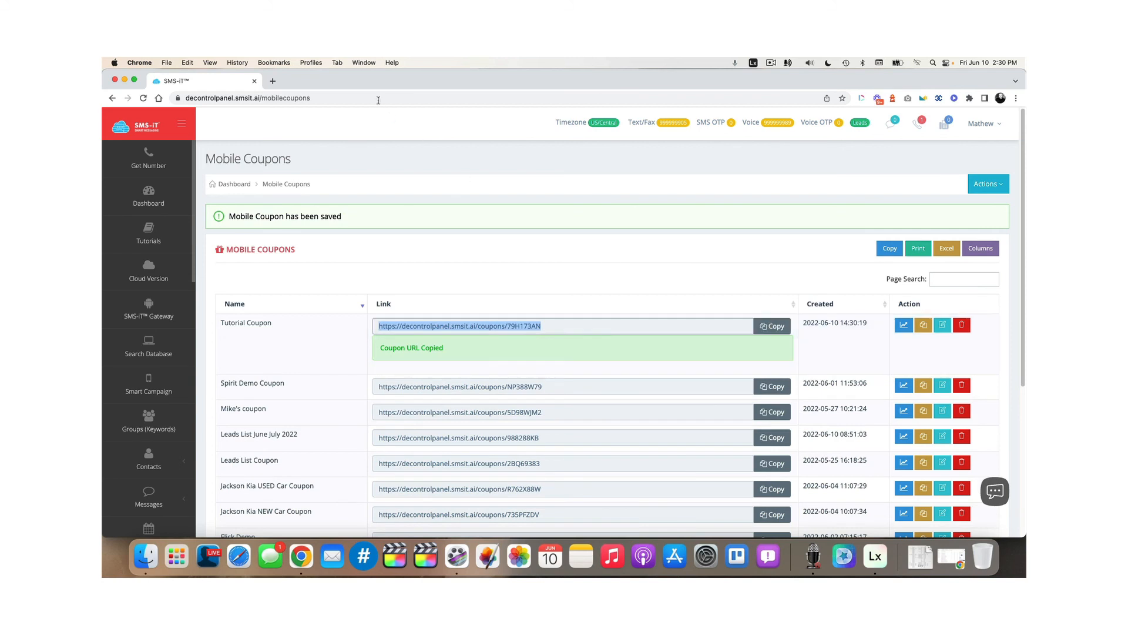
left_click(273, 81)
key("super+v")
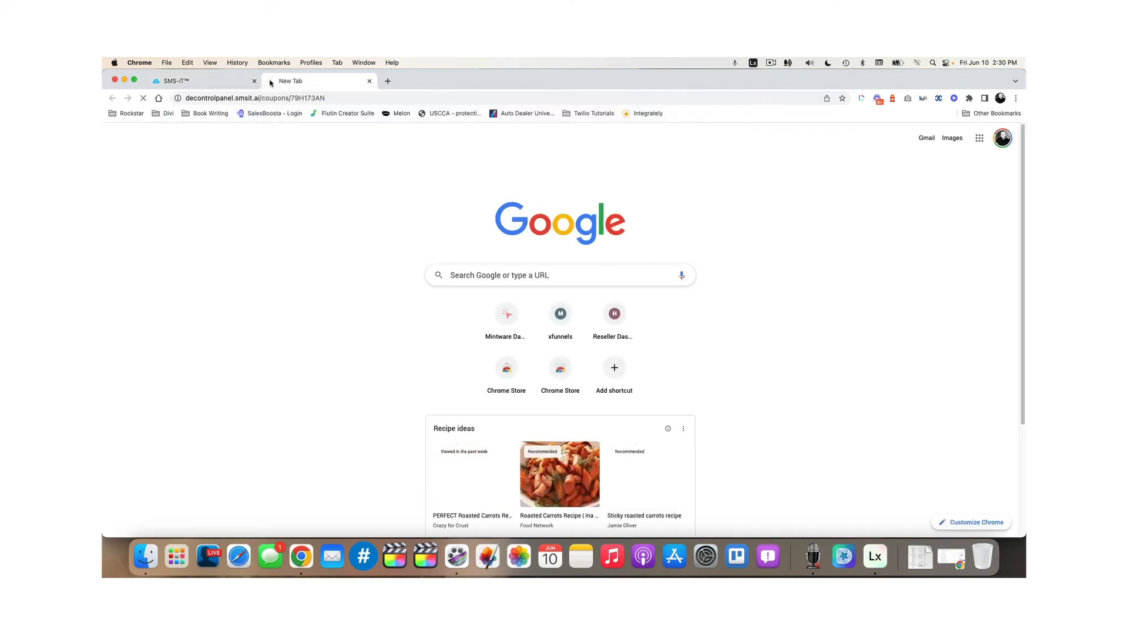
key("Return")
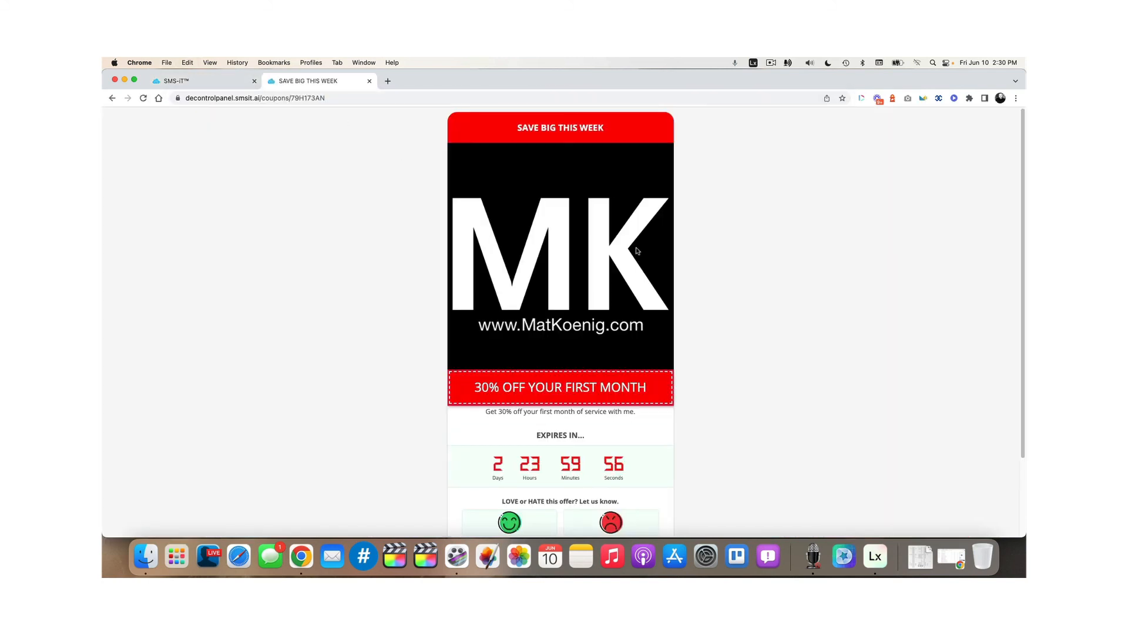
scroll(635, 247, "down", 3)
scroll(637, 251, "up", 3)
left_click(213, 81)
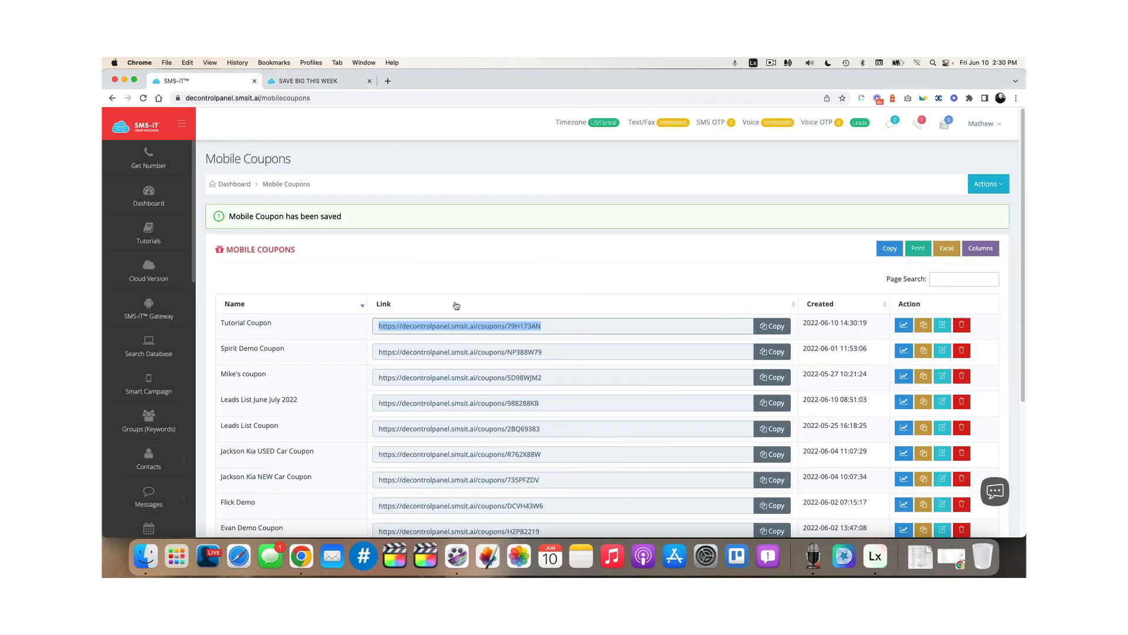
left_click(469, 322)
On the coupon page, upvote the offer with the green smiley and confirm
left_click(343, 85)
scroll(600, 292, "down", 3)
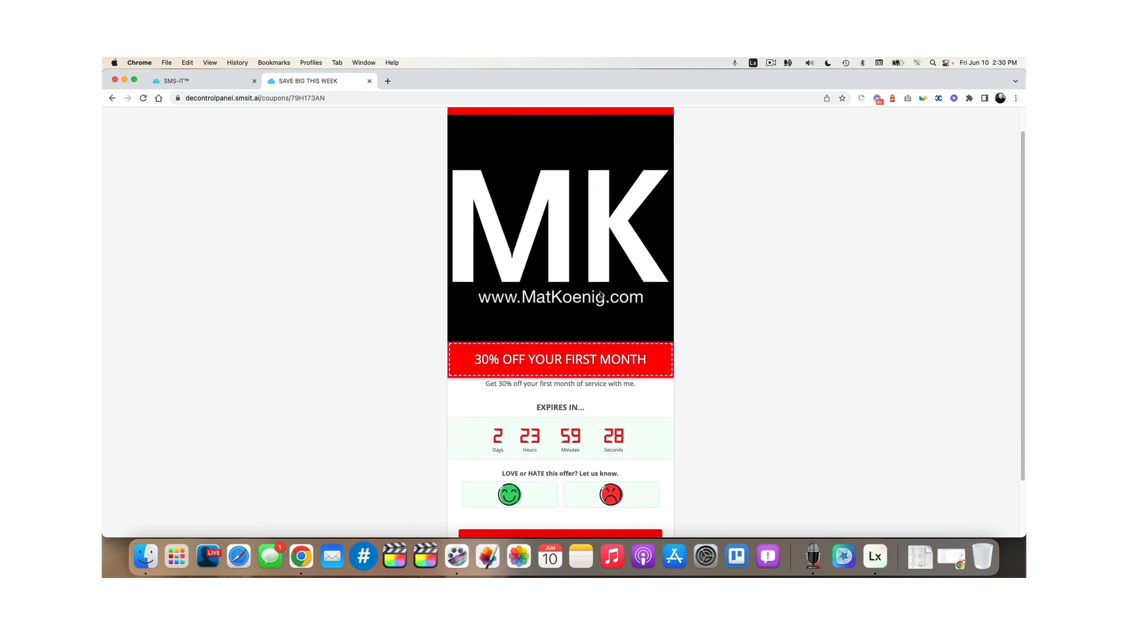
scroll(600, 292, "up", 4)
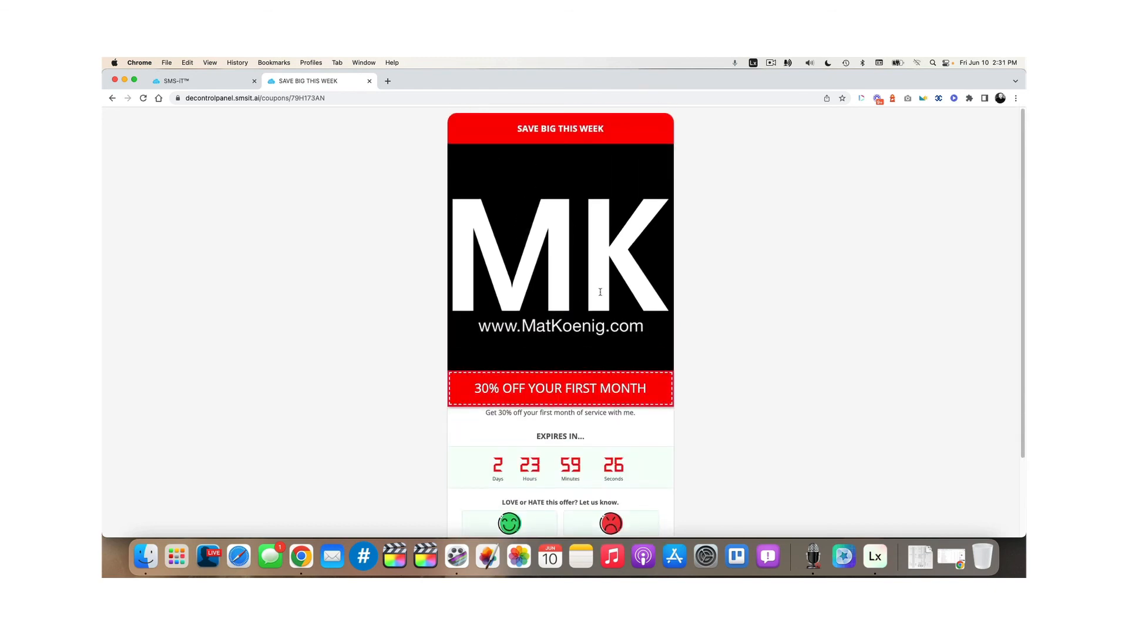
scroll(600, 292, "down", 2)
scroll(602, 296, "down", 2)
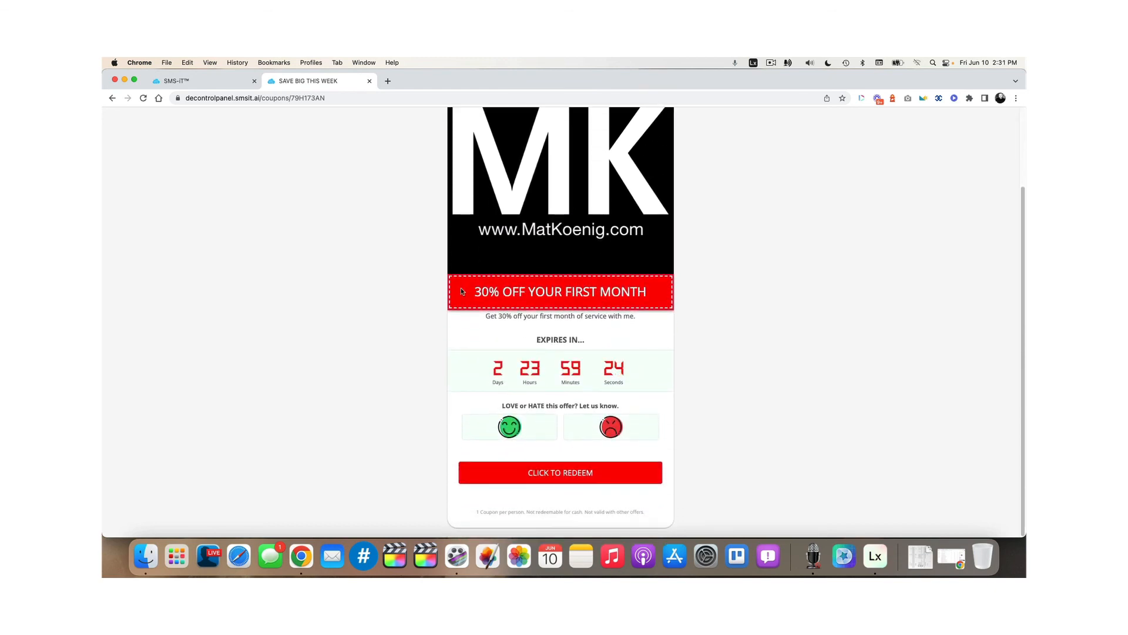
left_click(509, 427)
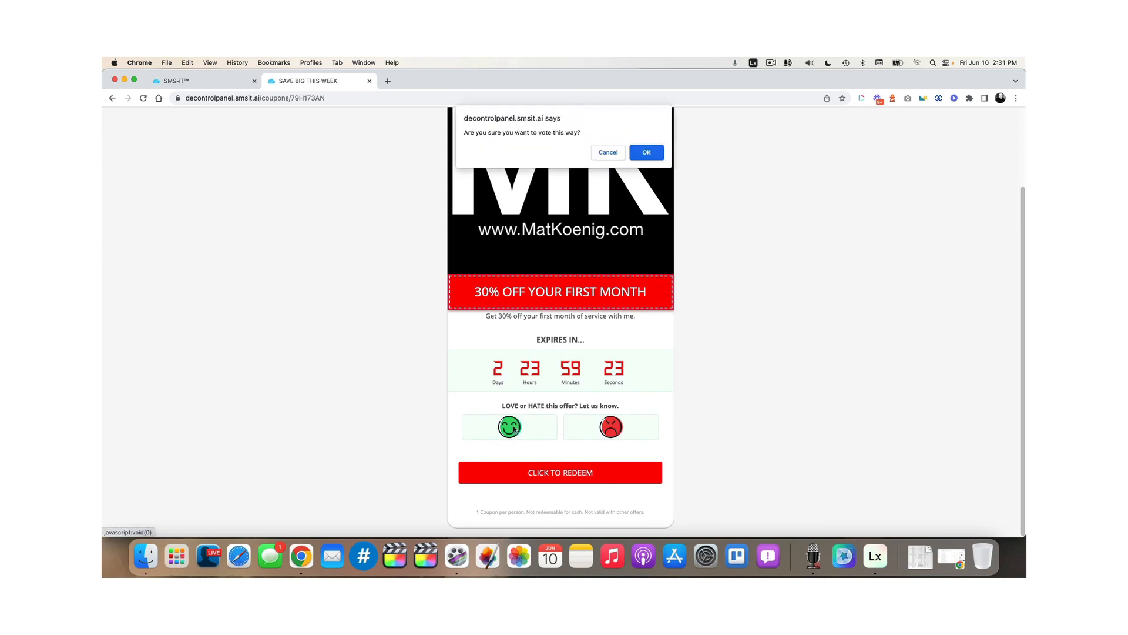
left_click(646, 153)
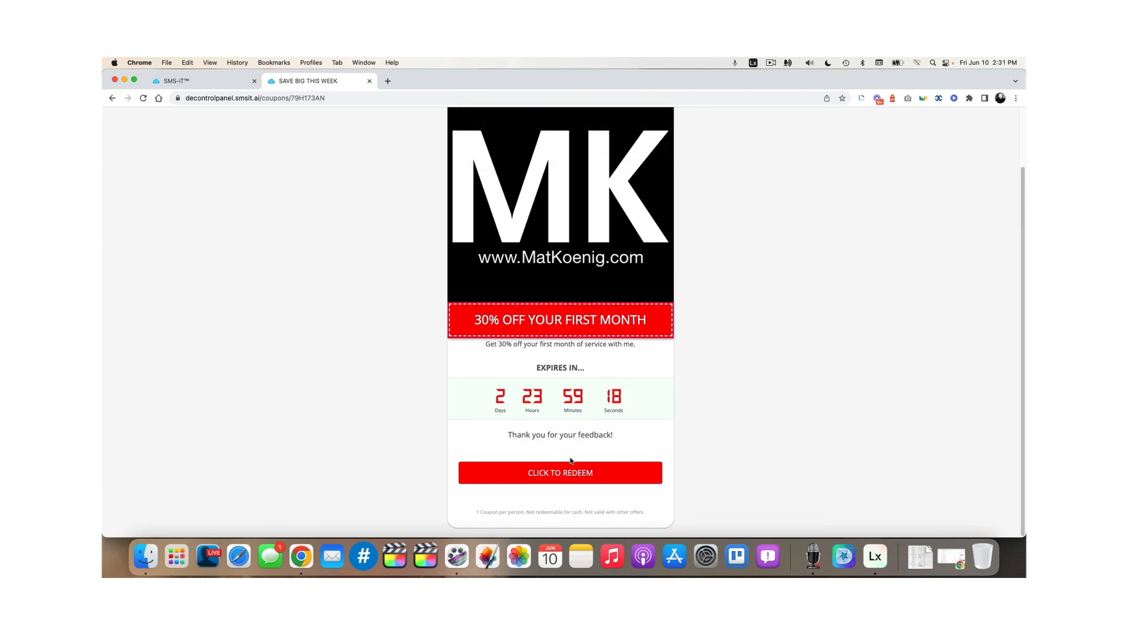
Redeem the coupon via CLICK TO REDEEM and COMPLETE REDEMPTION, then open its SMS-iT statistics
left_click(570, 475)
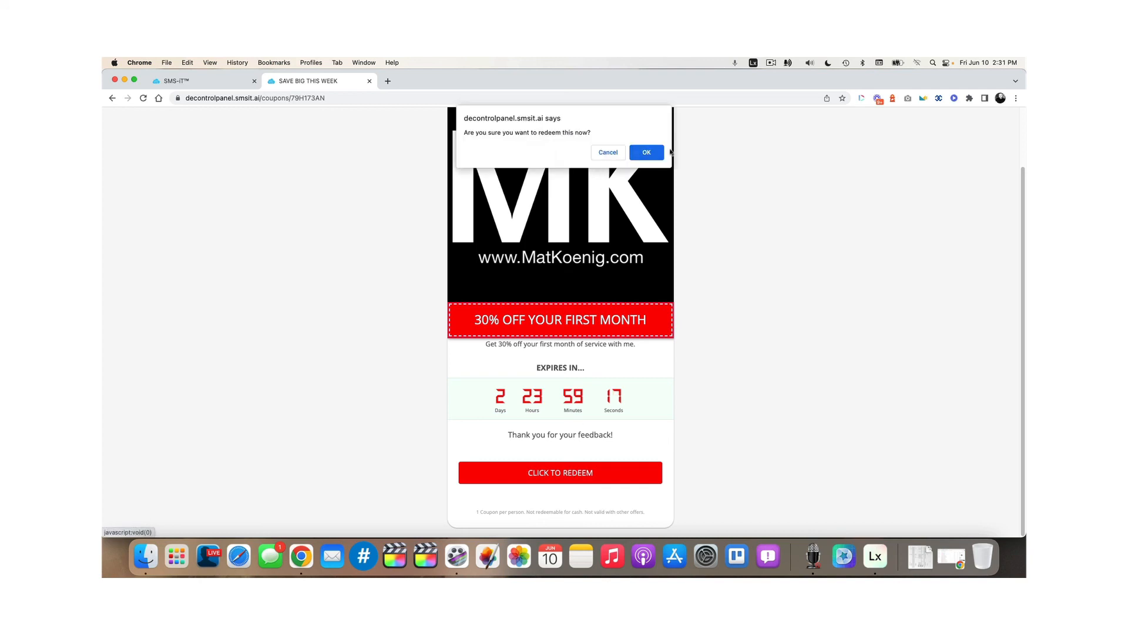
left_click(648, 152)
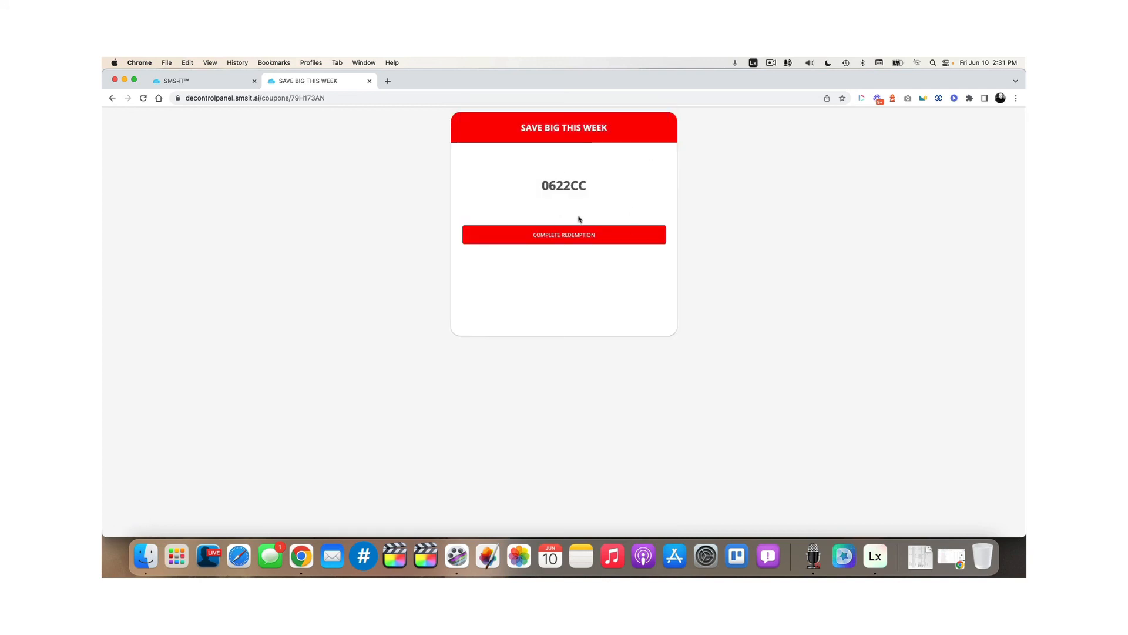
left_click(557, 243)
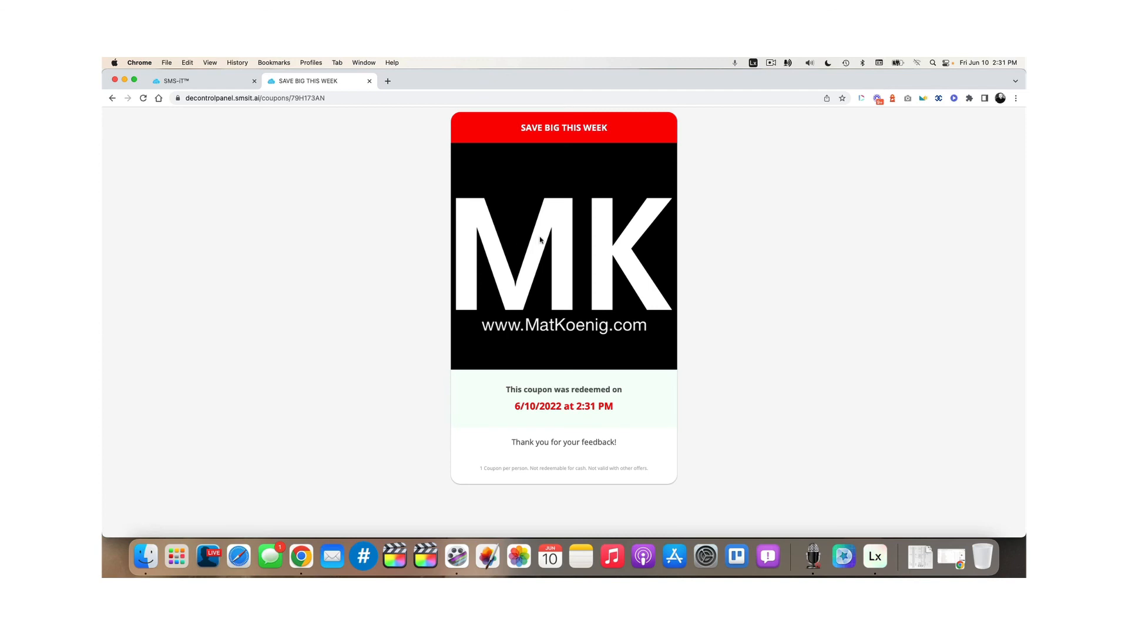
left_click(192, 81)
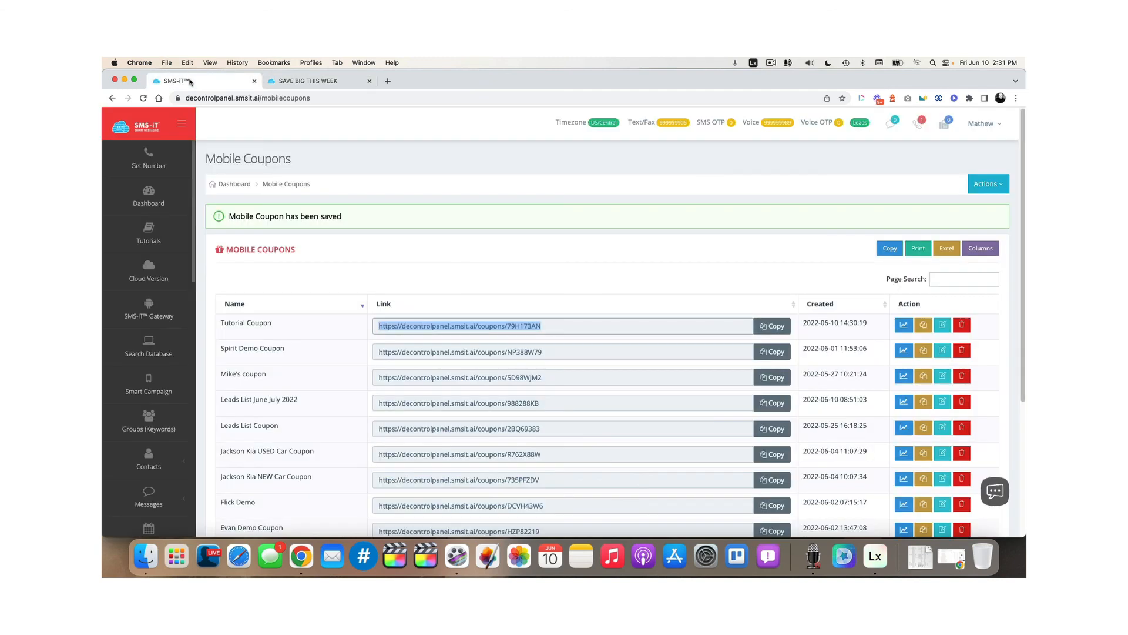
left_click(905, 327)
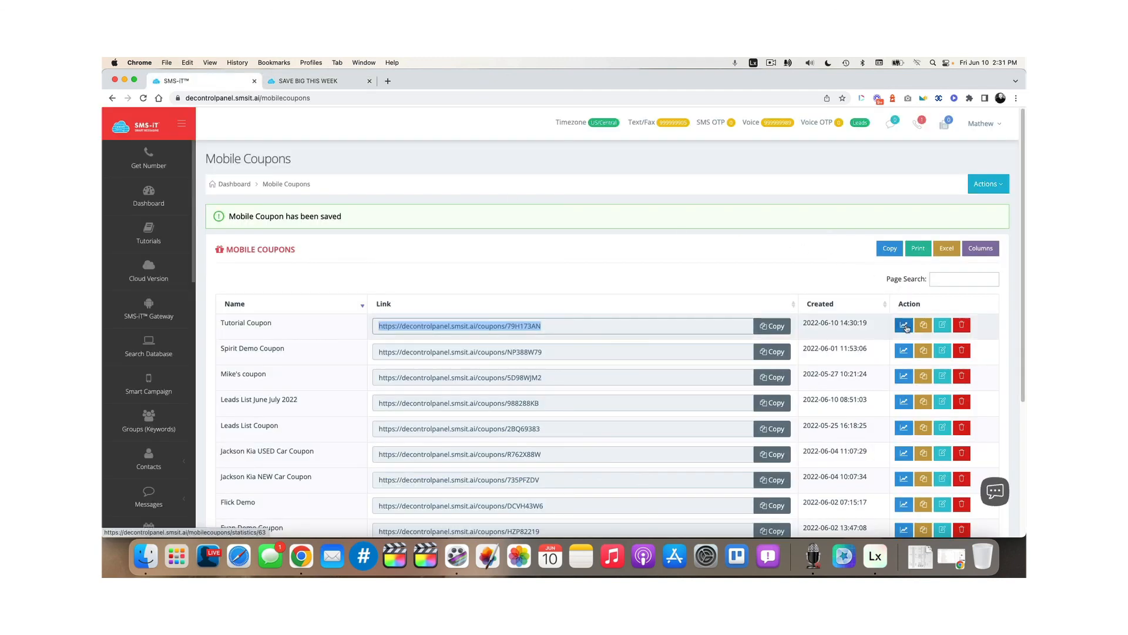